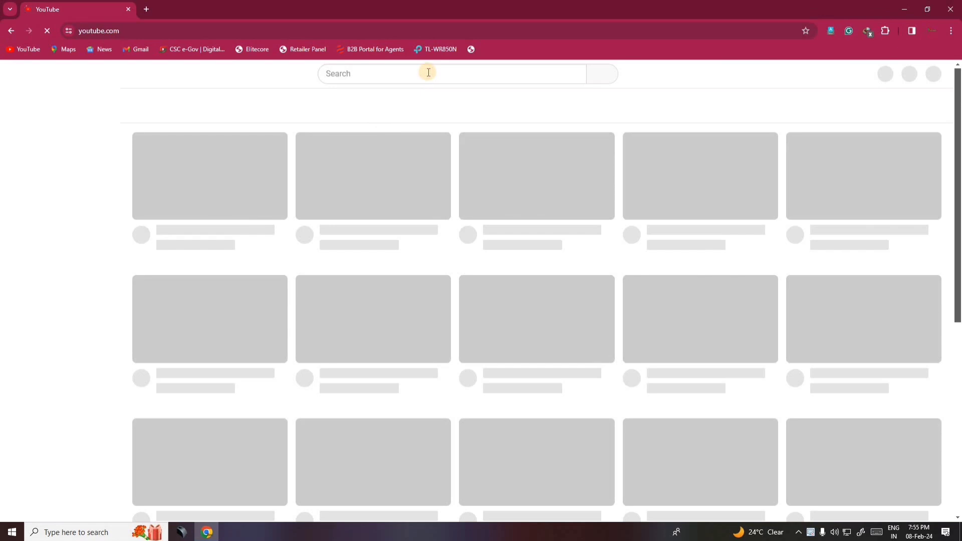
Step: Search YouTube for "sunset trick" and open the SUNSET TRICK channel page
click(428, 73)
text(sun)
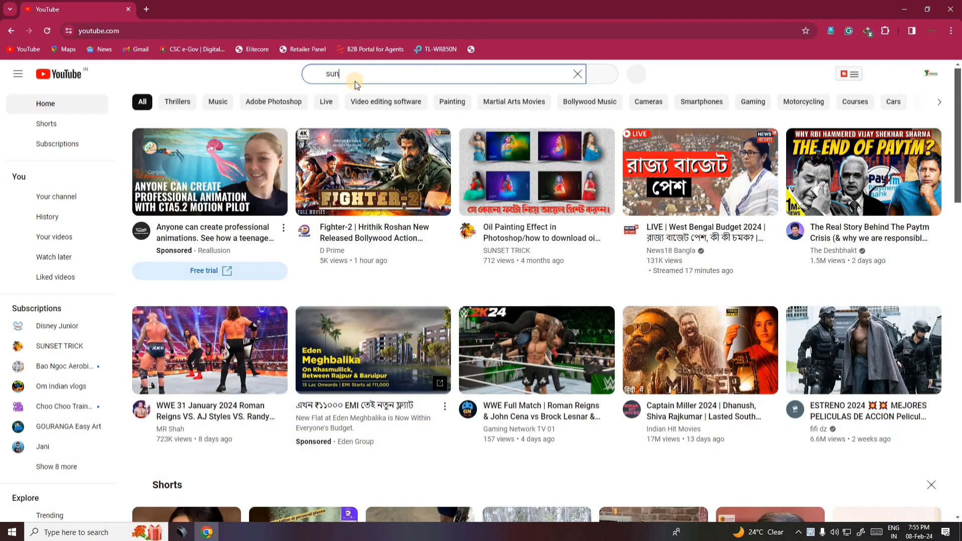
text(s)
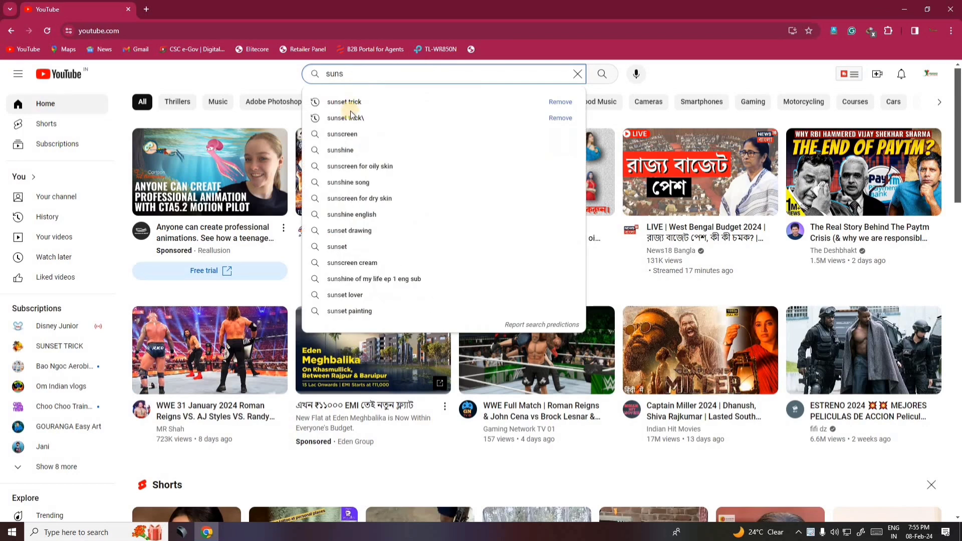
click(353, 102)
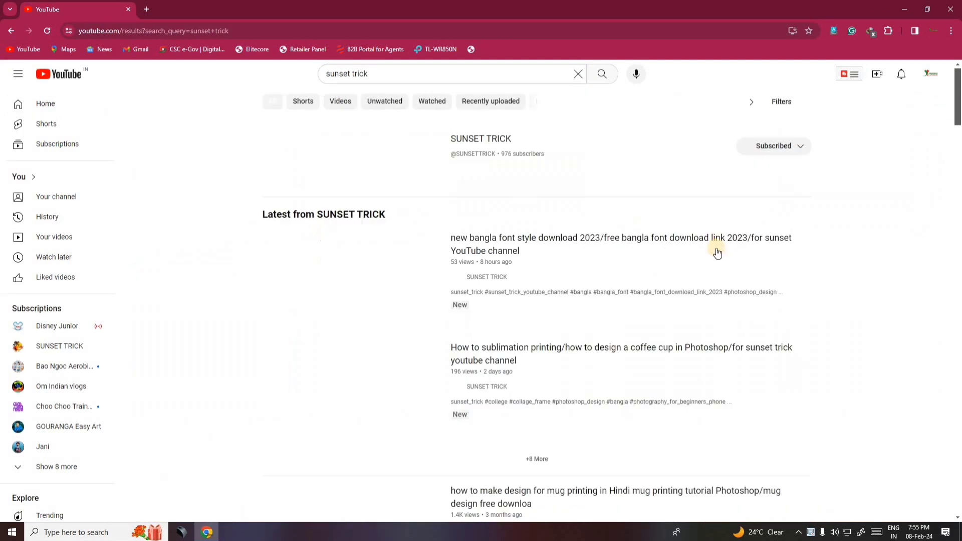
click(437, 143)
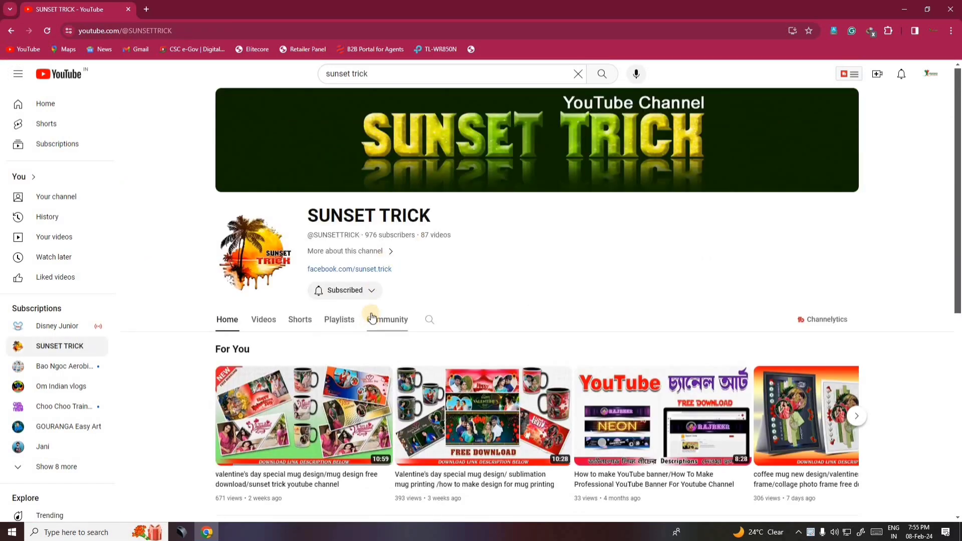
Step: Open the channel's new Bangla font download video and expand its full description
drag(957, 169, 957, 372)
click(239, 425)
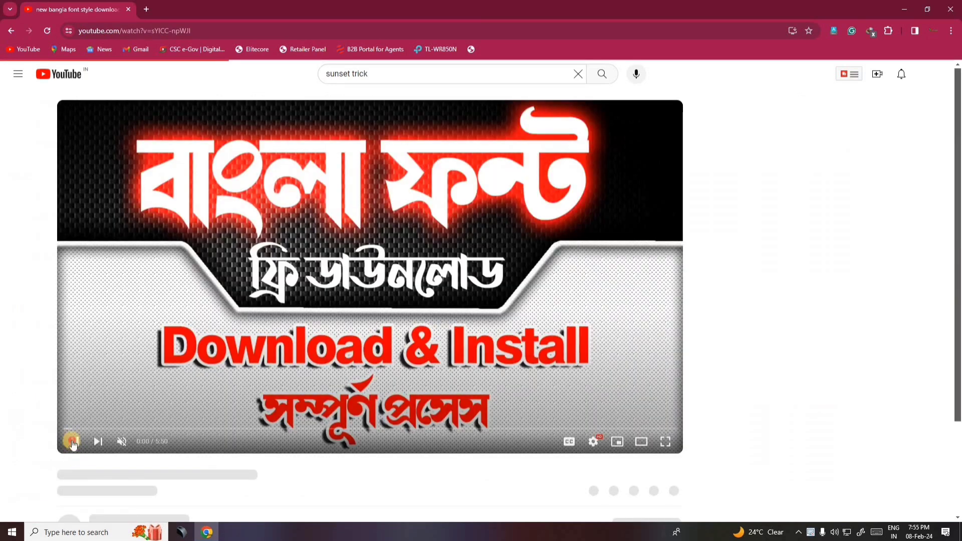
drag(957, 124, 958, 338)
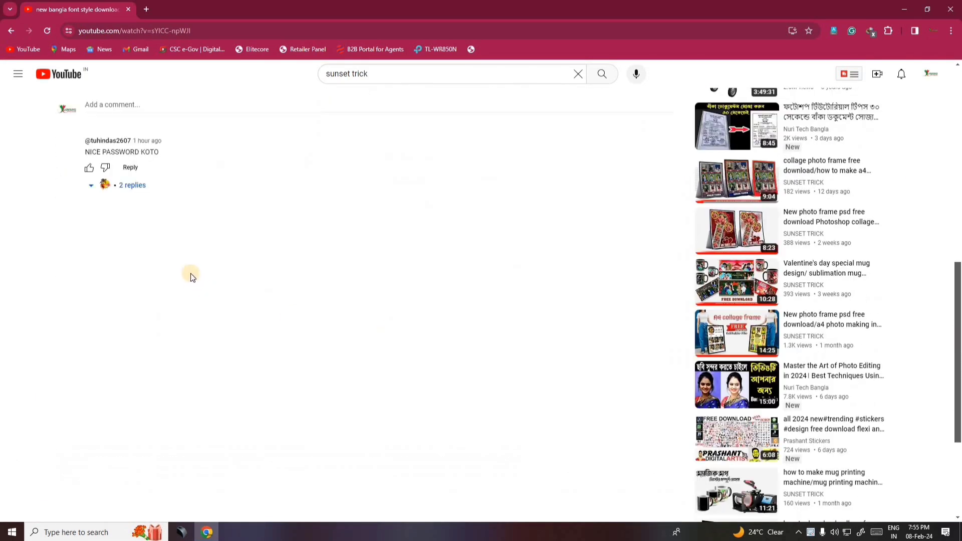
scroll(141, 145, down, 1)
scroll(135, 141, up, 1)
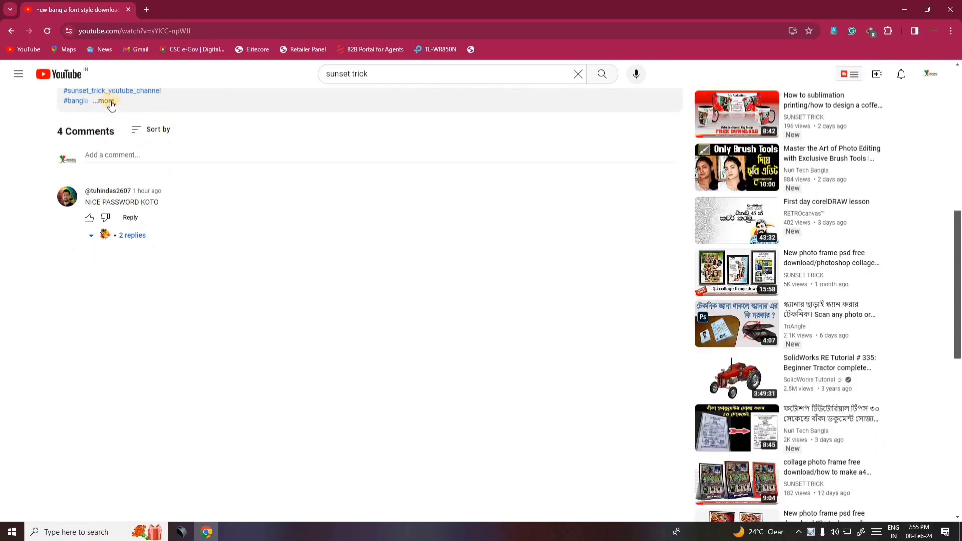
click(118, 102)
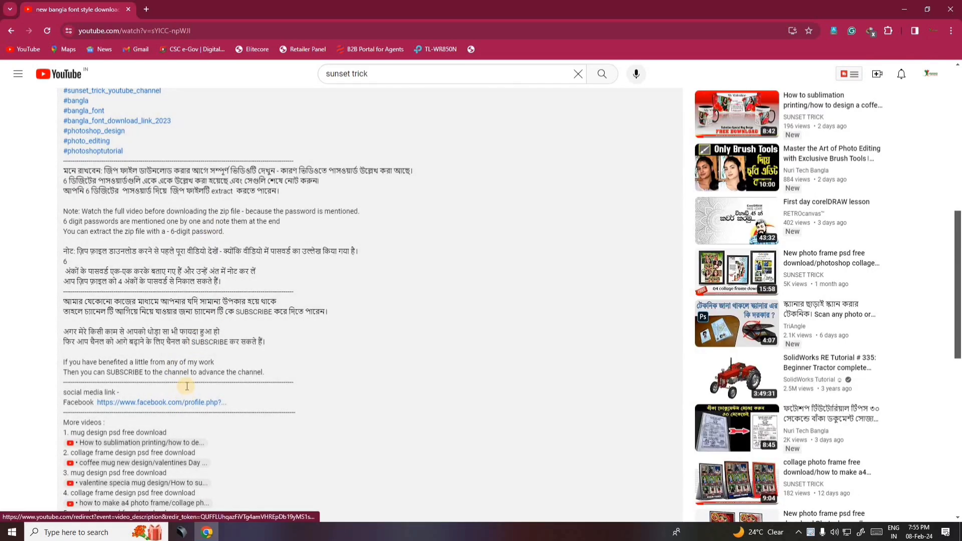
Step: Open the Google Drive download link in the video description, and minimize the browser to reveal the desktop
scroll(175, 413, down, 3)
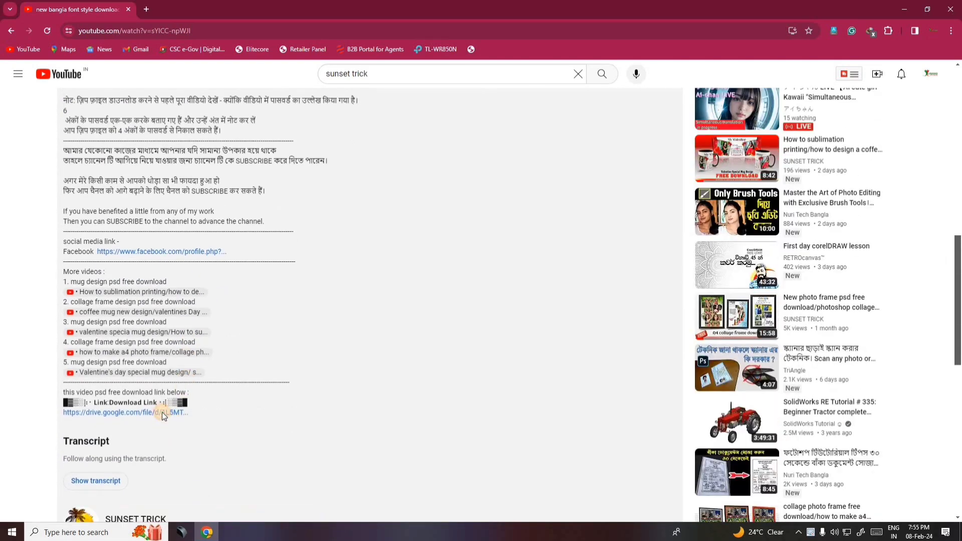
click(162, 414)
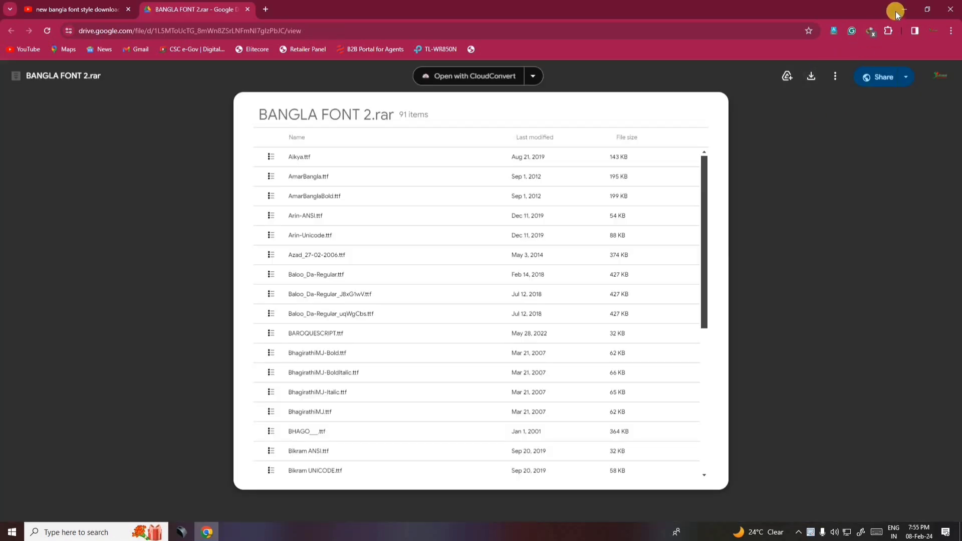
click(904, 9)
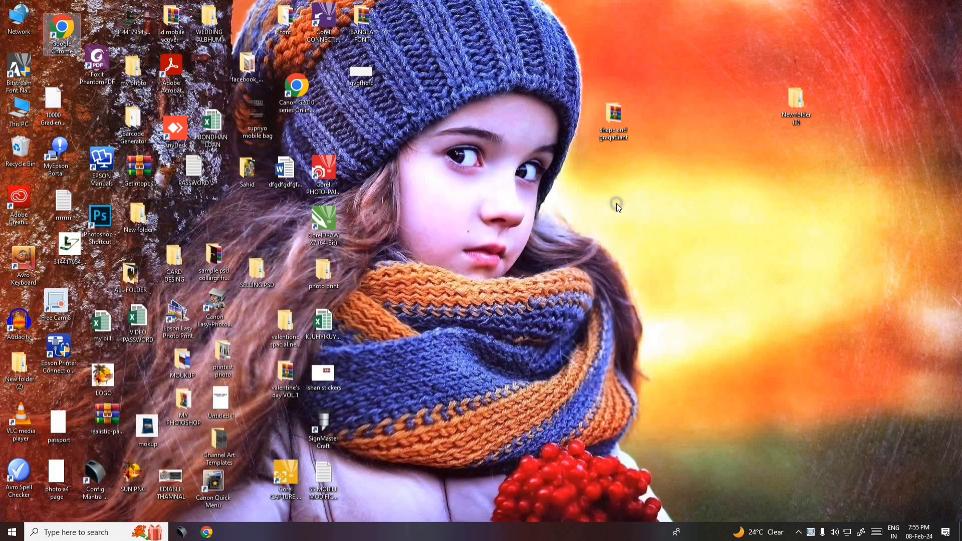
right_click(594, 173)
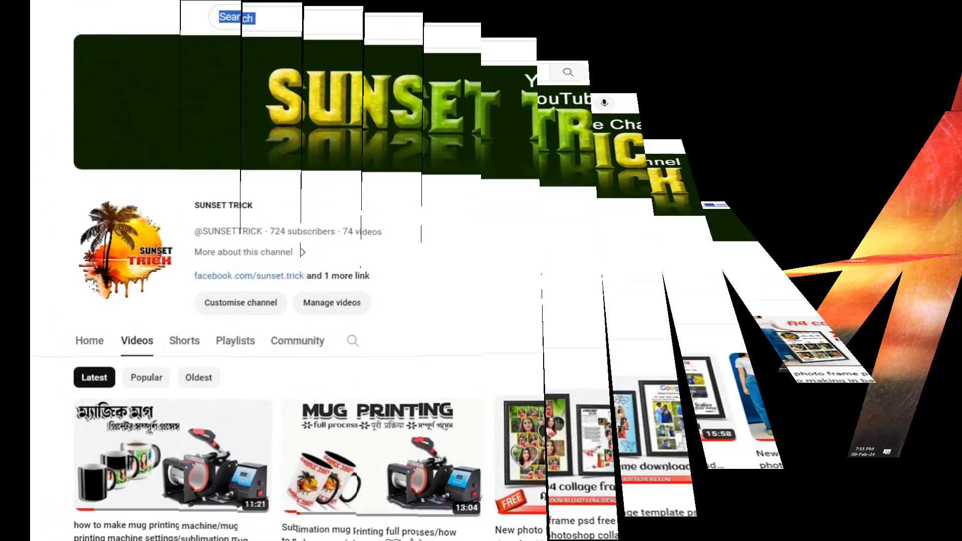
Step: Browse the SUNSET TRICK channel's uploaded videos from the latest down to the oldest
scroll(481, 300, down, 4)
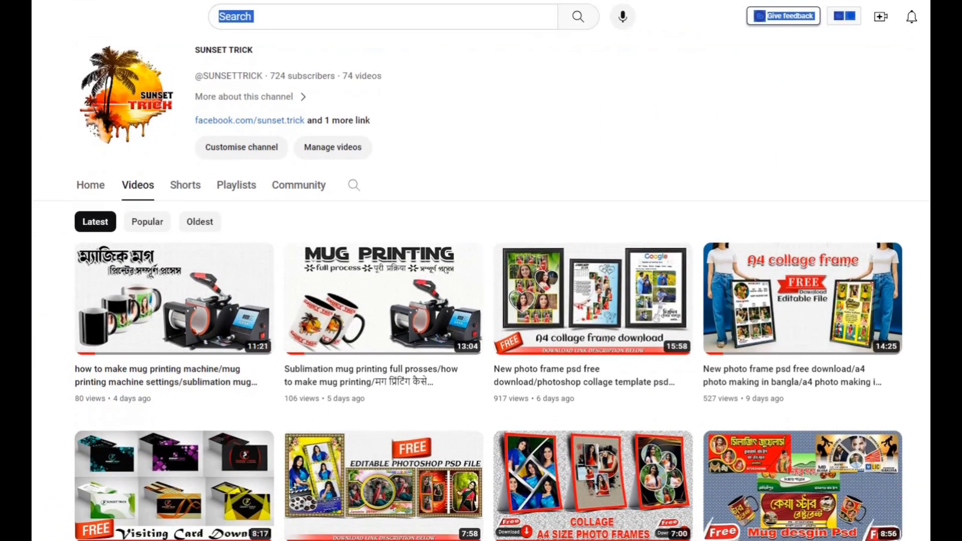
scroll(481, 300, down, 5)
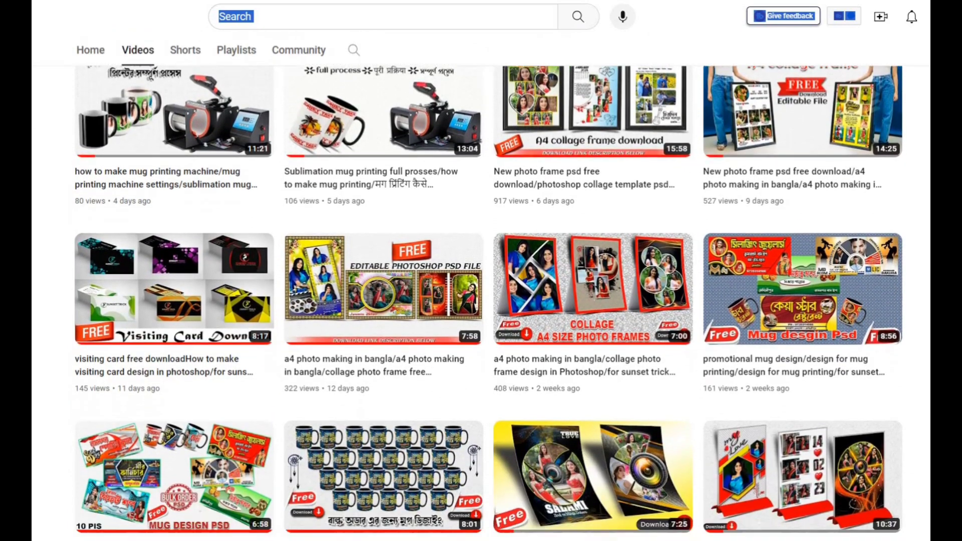
scroll(481, 301, down, 6)
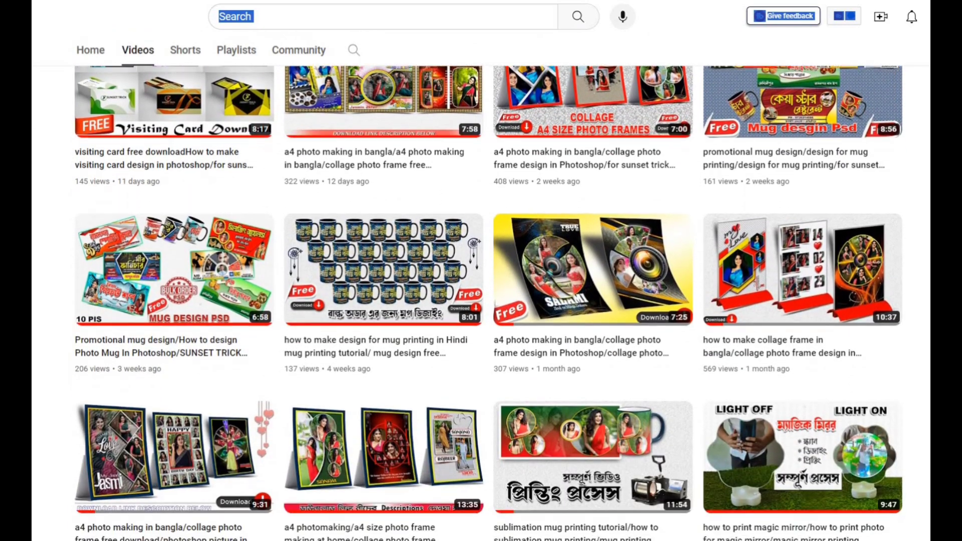
scroll(481, 301, down, 4)
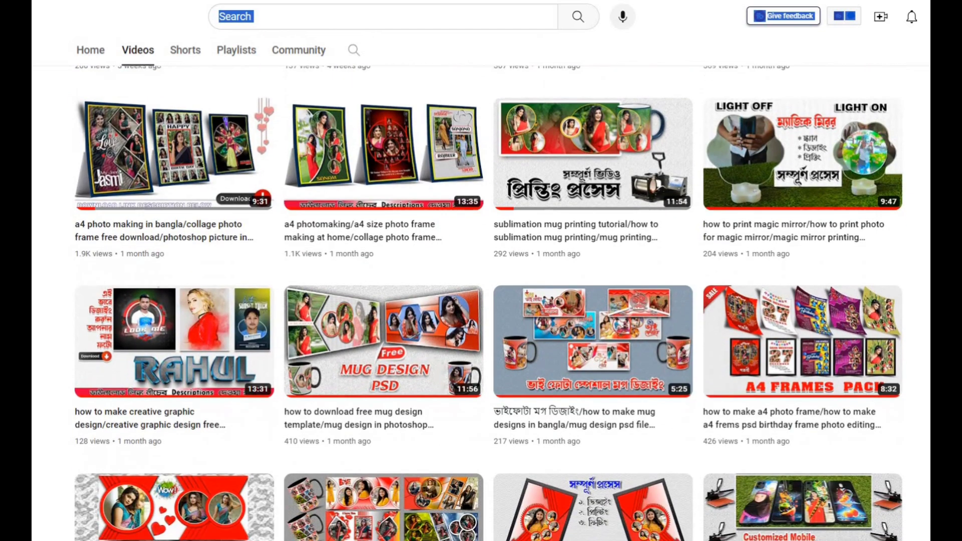
scroll(481, 301, down, 4)
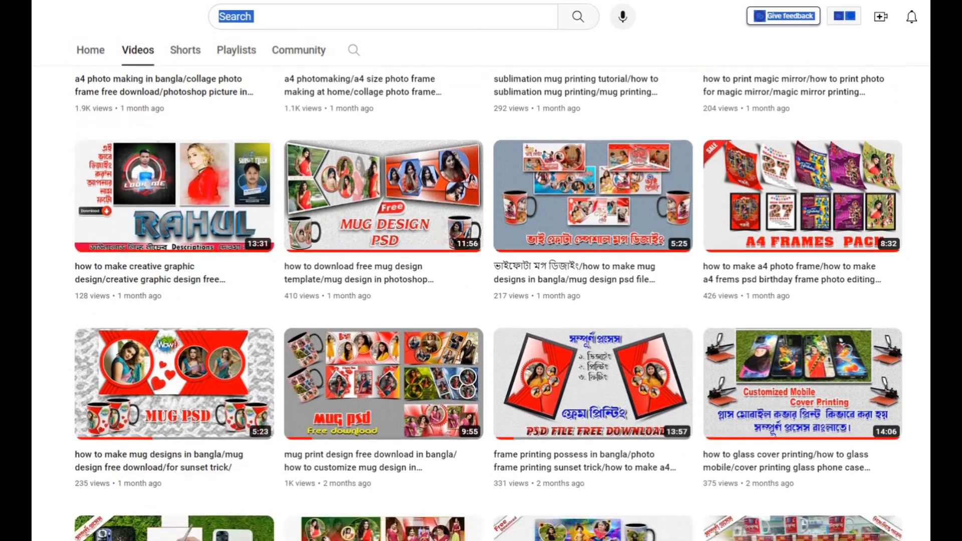
scroll(481, 300, down, 3)
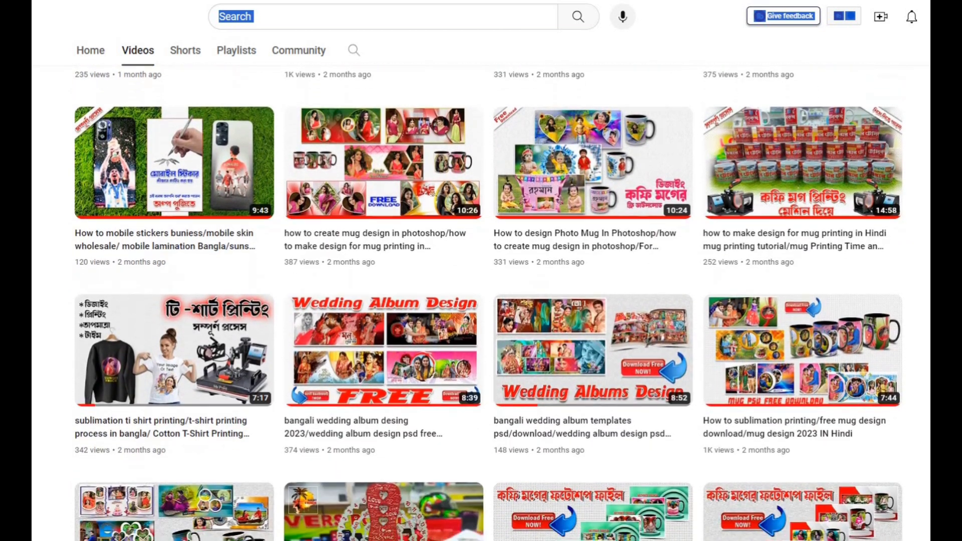
scroll(481, 301, down, 6)
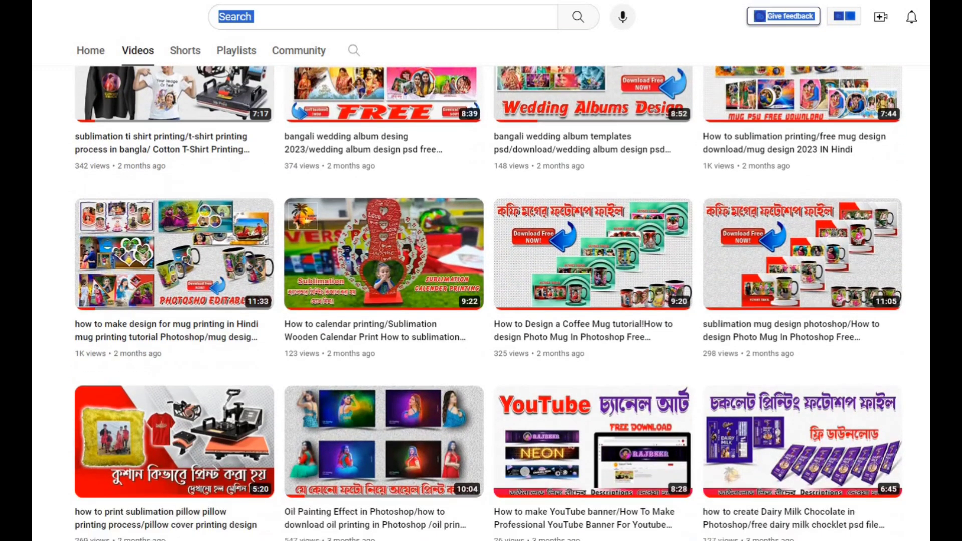
scroll(481, 301, down, 6)
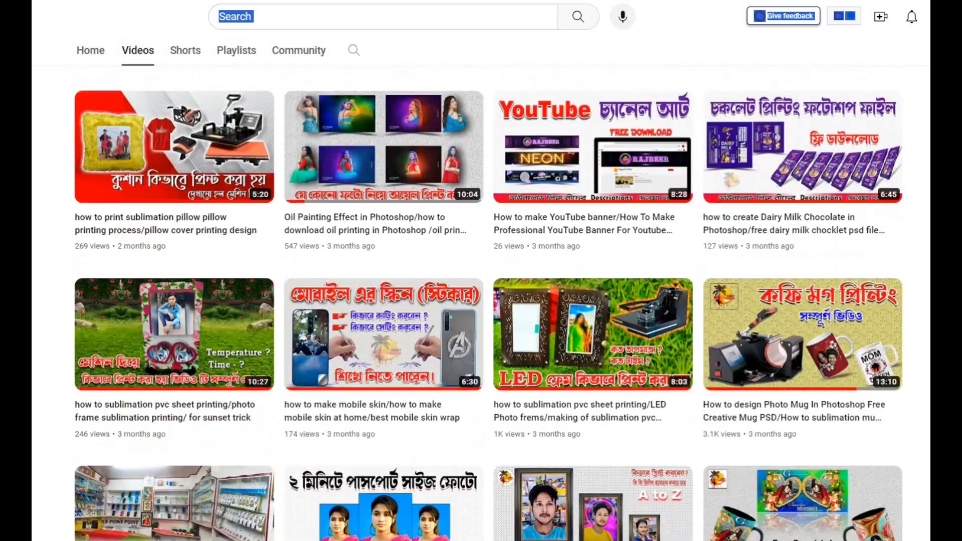
scroll(481, 300, down, 6)
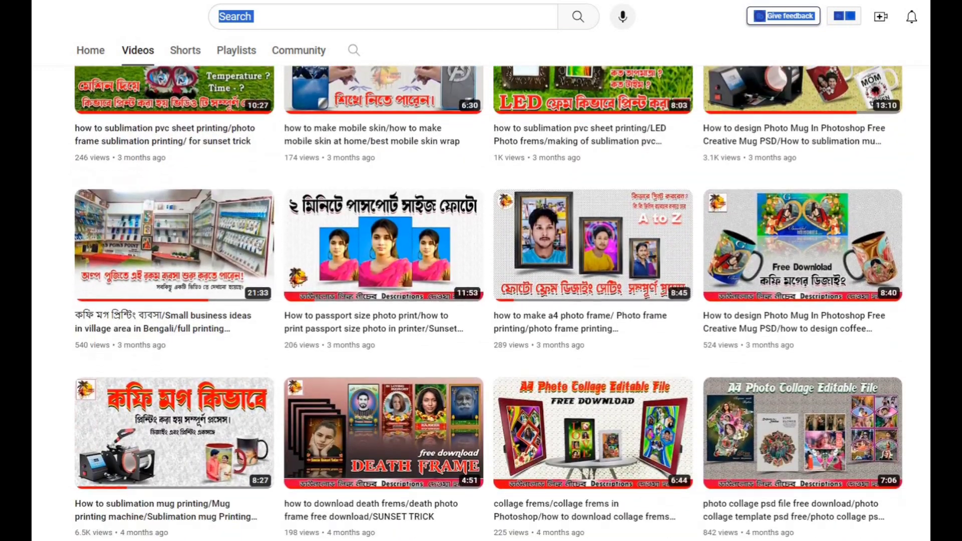
scroll(481, 301, down, 4)
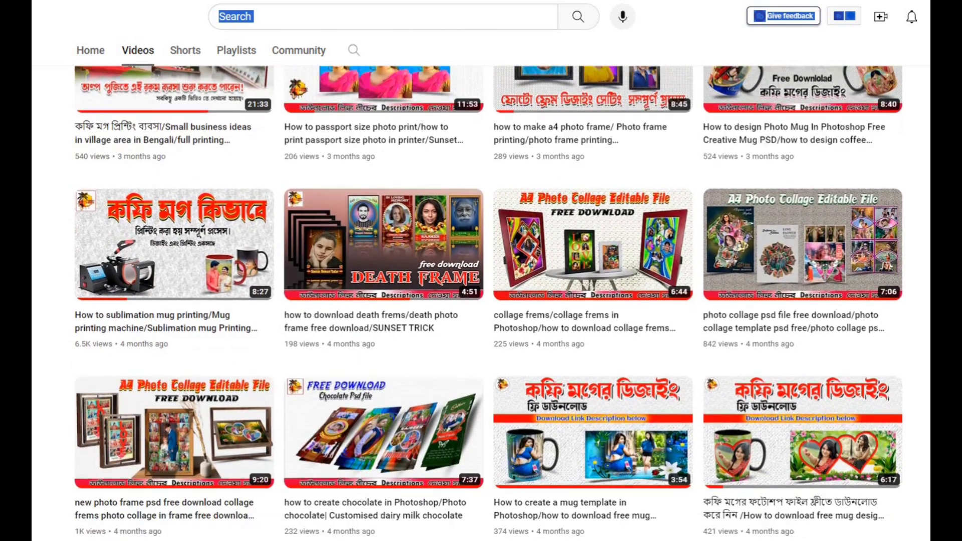
scroll(481, 300, down, 5)
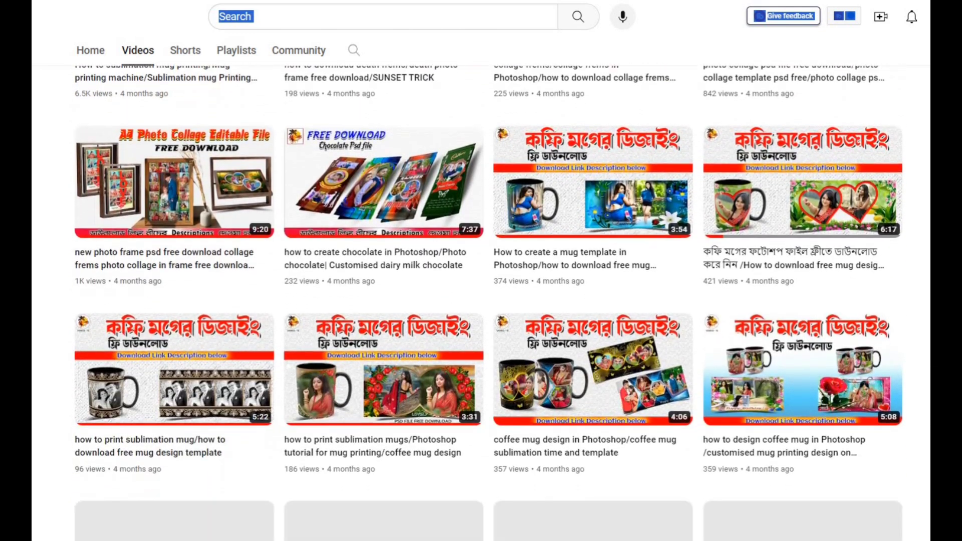
scroll(481, 301, down, 5)
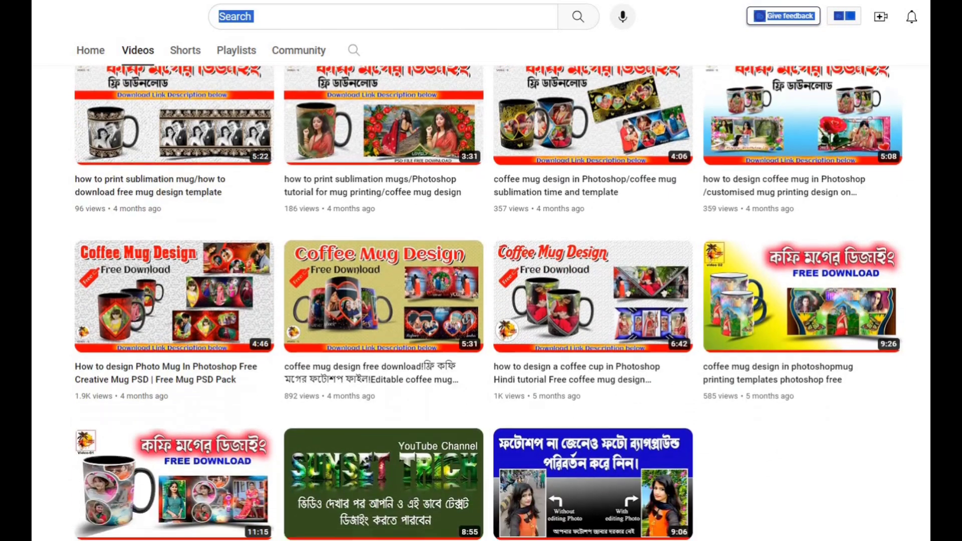
scroll(481, 300, down, 2)
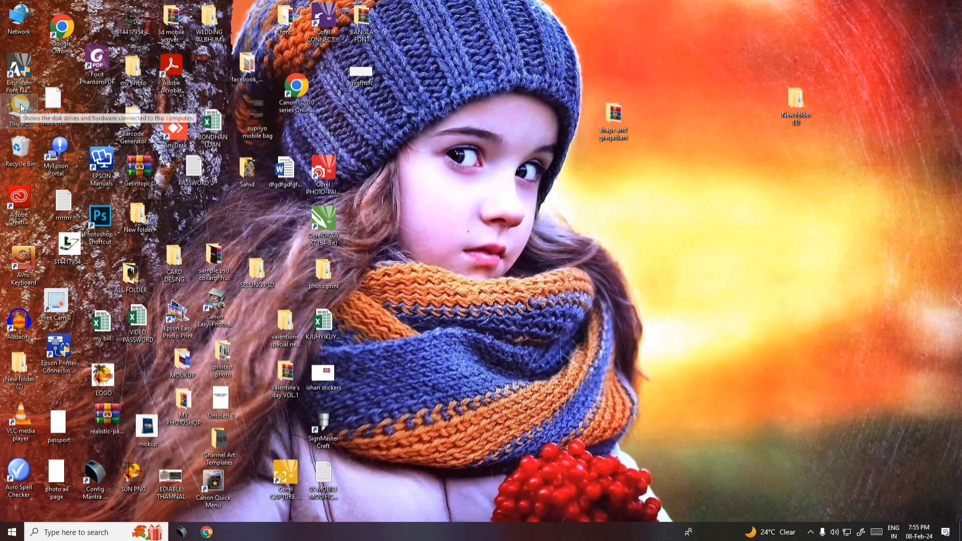
Step: Switch to File Explorer, maximize its window and open the "shape and graqadiant" folder on the Desktop
double_click(24, 107)
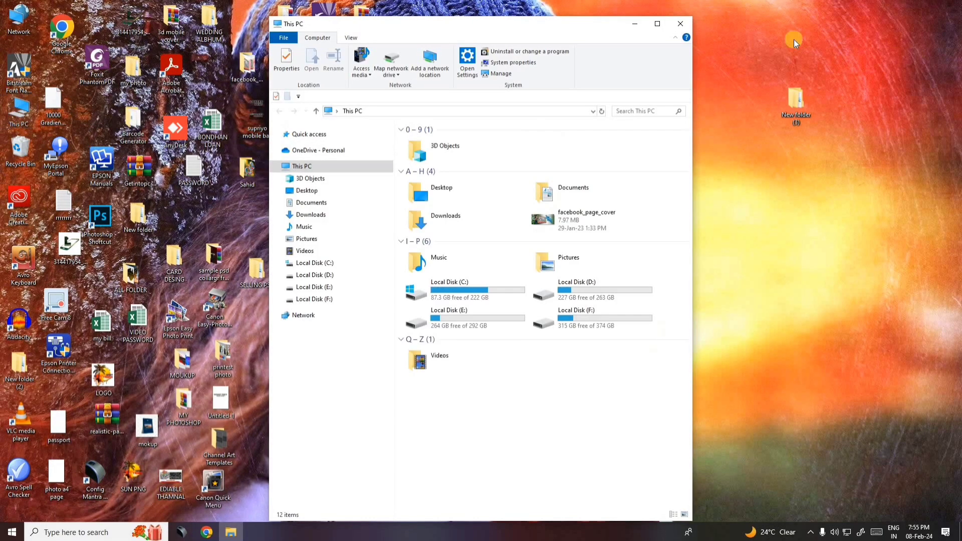
click(659, 24)
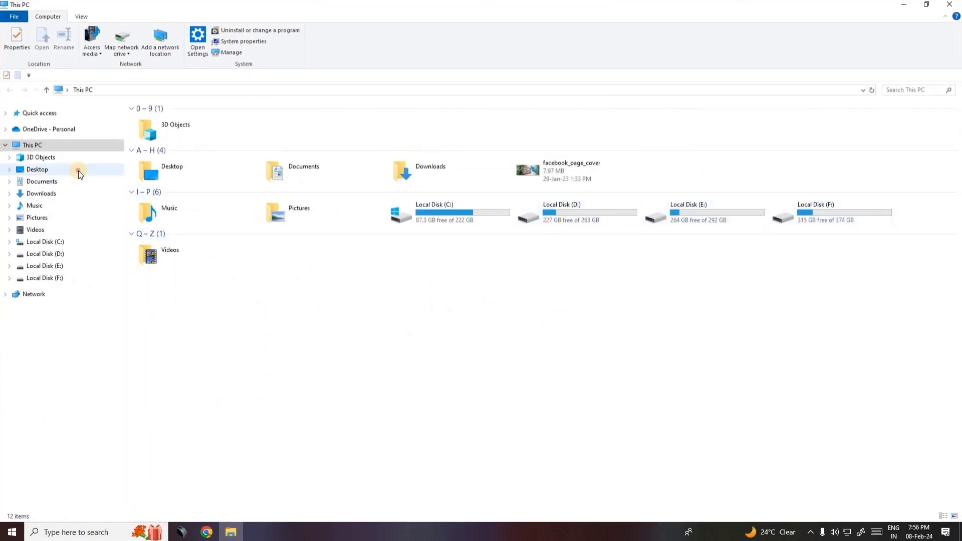
click(78, 170)
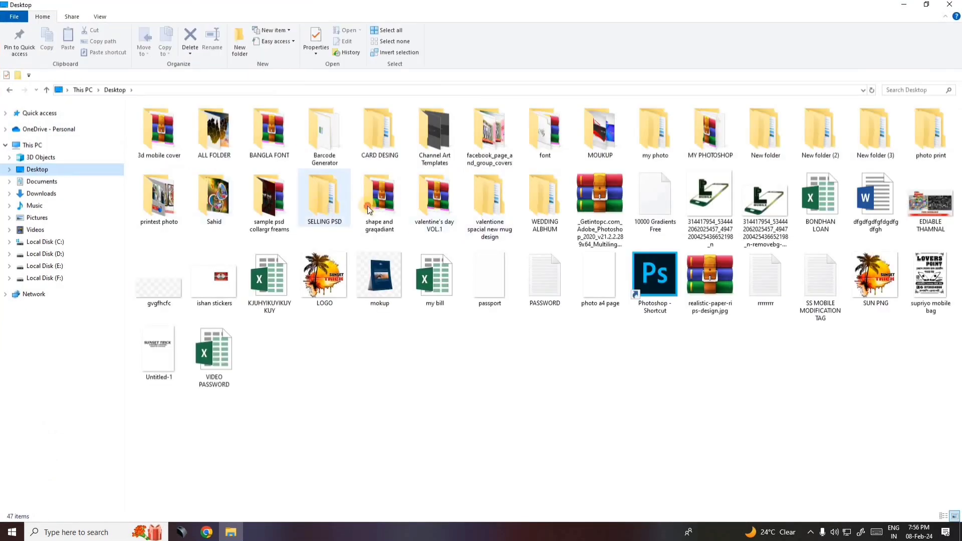
double_click(368, 209)
right_click(224, 185)
click(200, 210)
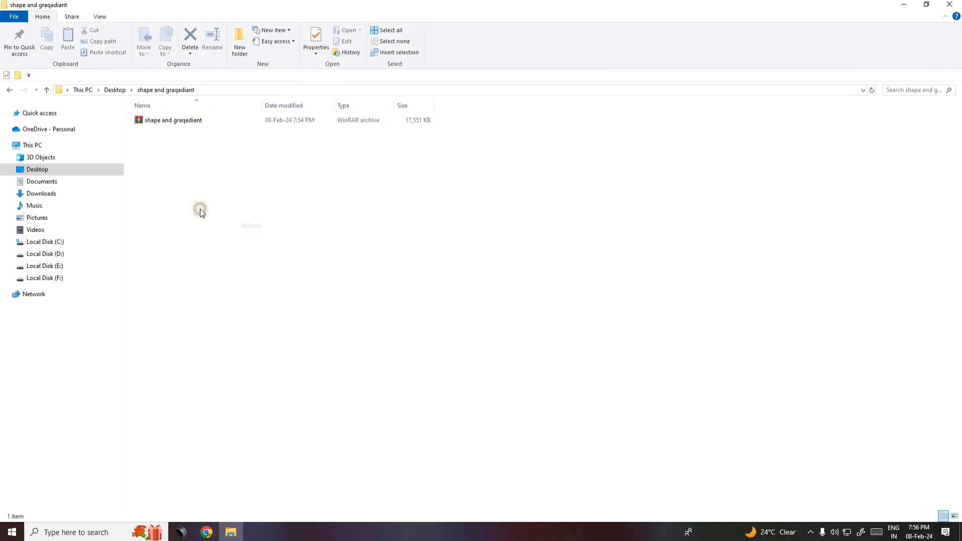
right_click(159, 173)
click(206, 216)
right_click(200, 191)
click(244, 231)
Step: Extract the "shape and graqadiant" archive into a subfolder of the same name, entering the archive password
click(195, 120)
right_click(197, 119)
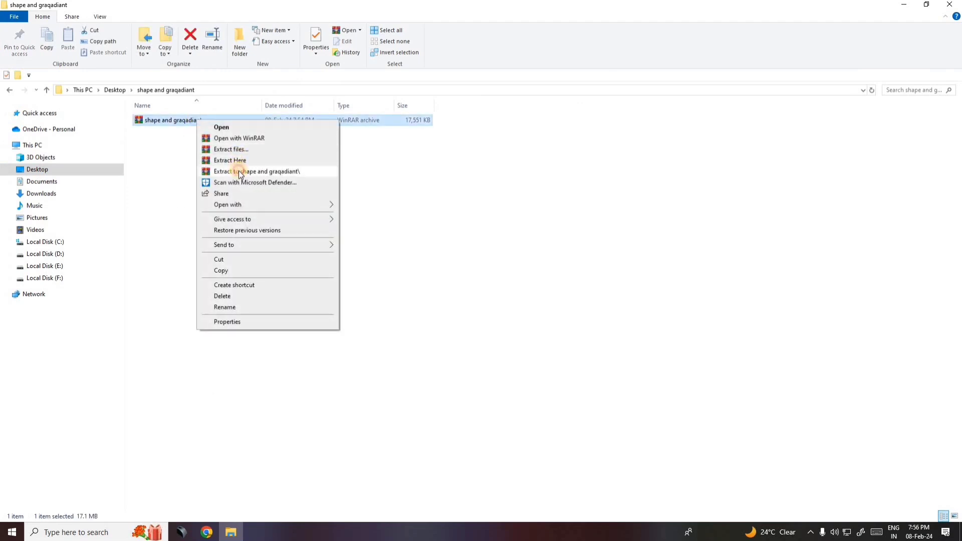
click(240, 173)
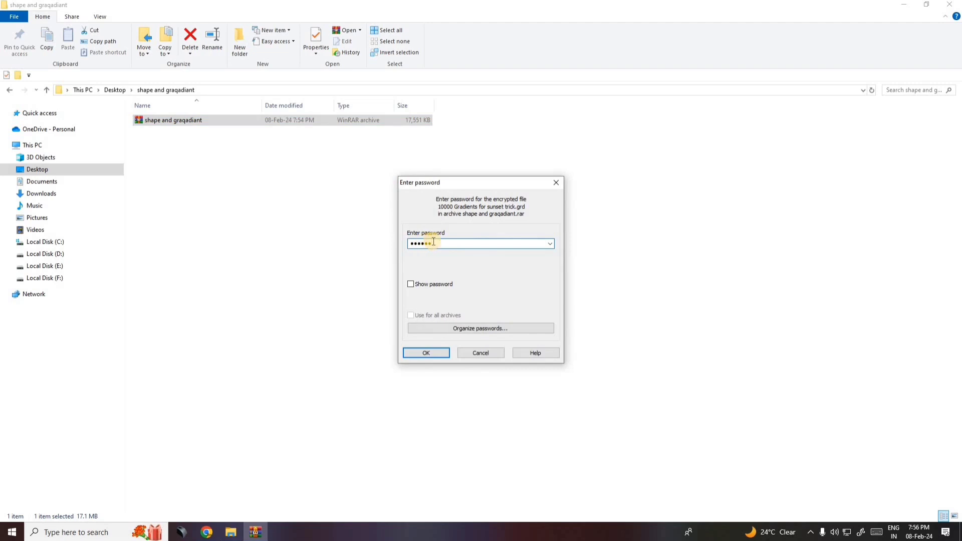
click(436, 350)
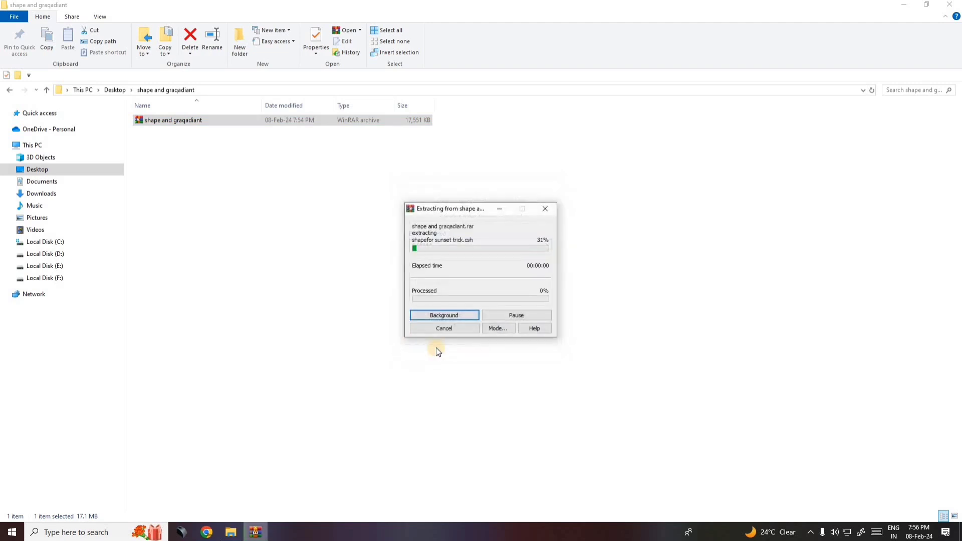
Step: Refresh the folder and open the extracted "shape and graqadiant" subfolder to examine its files
right_click(359, 259)
right_click(308, 211)
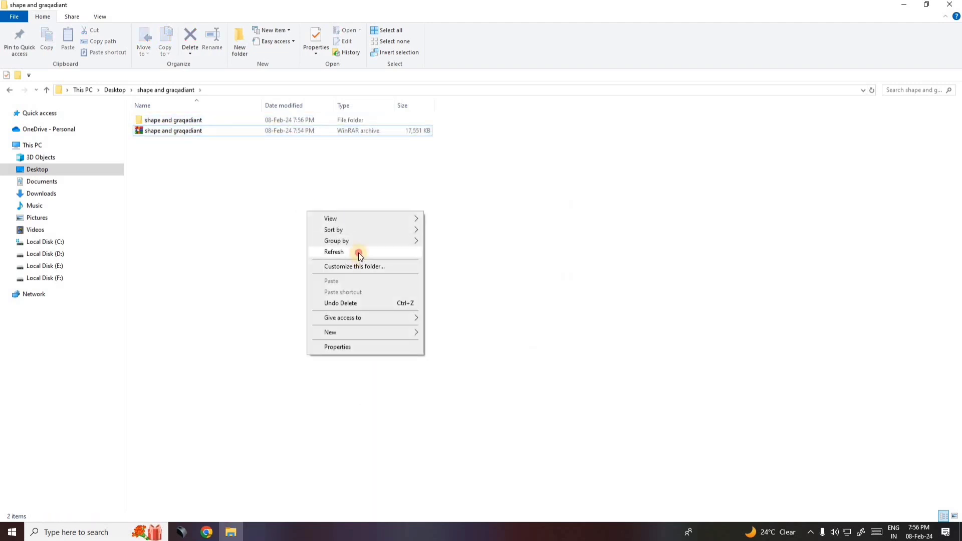
click(359, 253)
double_click(224, 119)
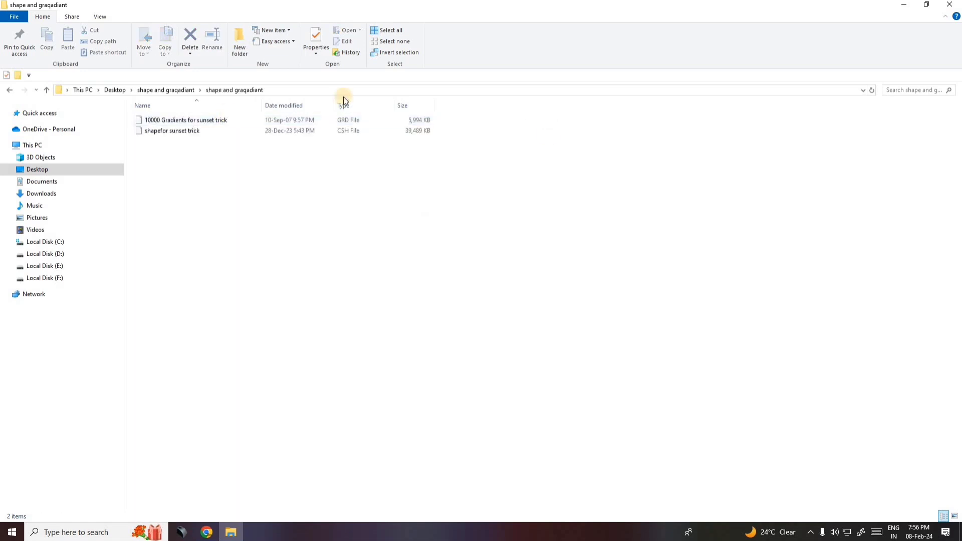
right_click(242, 229)
click(272, 269)
Step: Close the File Explorer window and refresh the desktop
key(alt+F4)
right_click(497, 162)
click(518, 191)
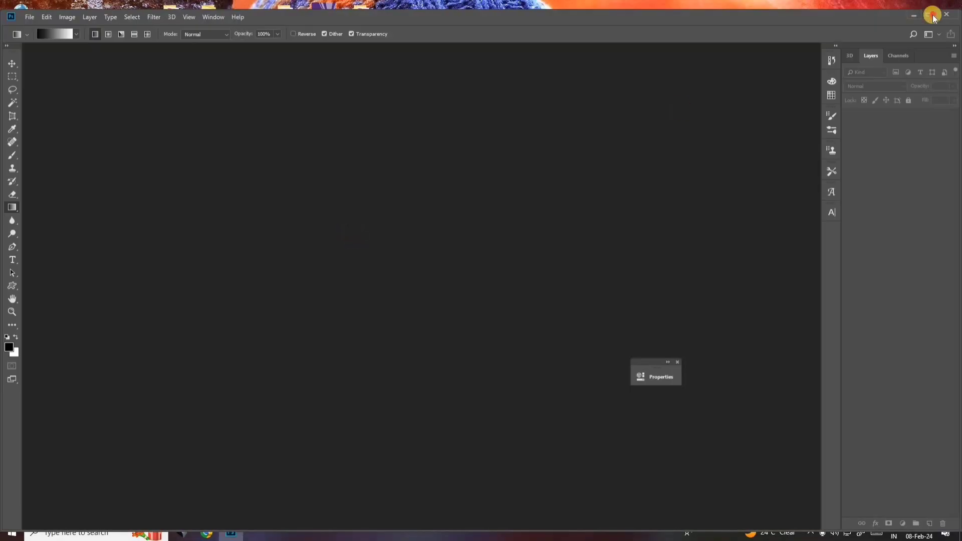
Step: Maximize the Photoshop window and create a new document from the A4 print preset, 210 x 297 mm at 300 ppi
click(932, 15)
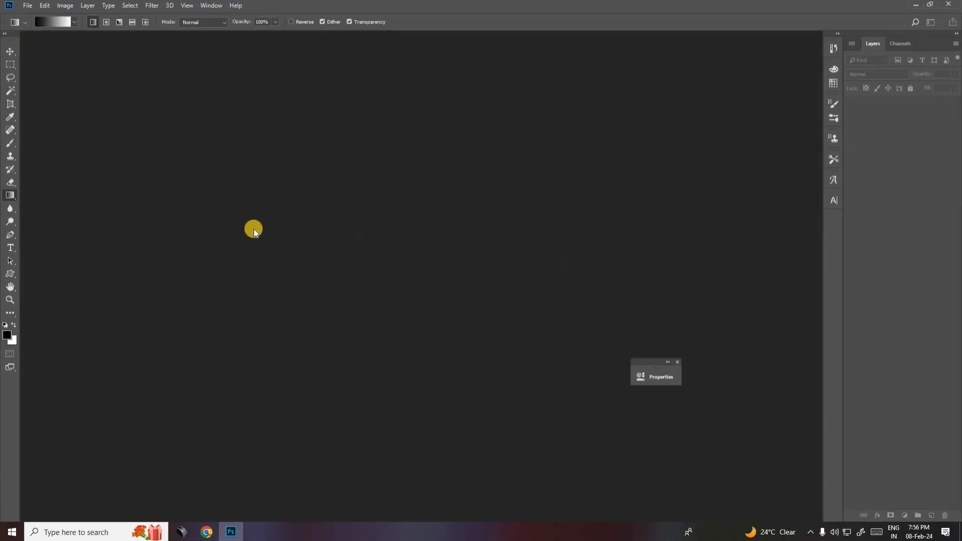
click(26, 6)
click(25, 6)
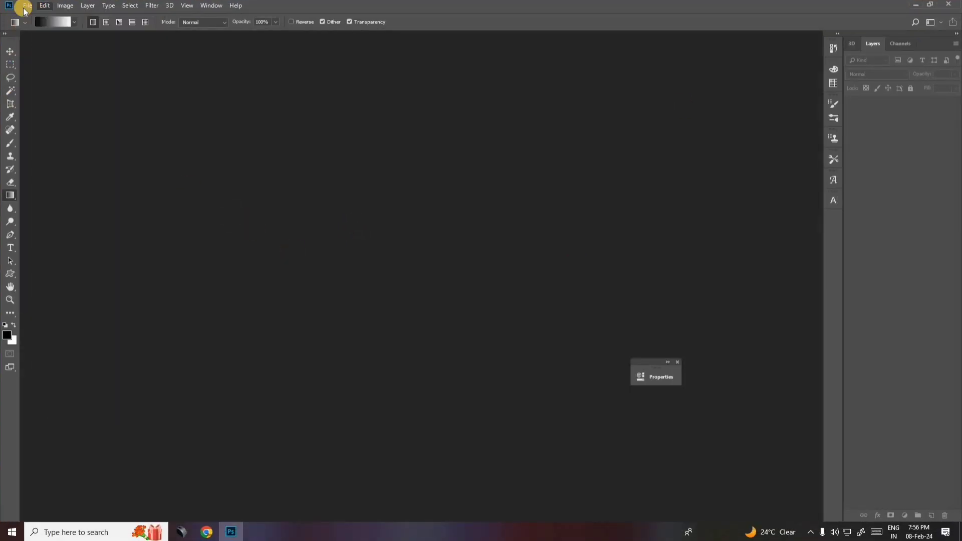
click(26, 6)
click(21, 6)
click(22, 6)
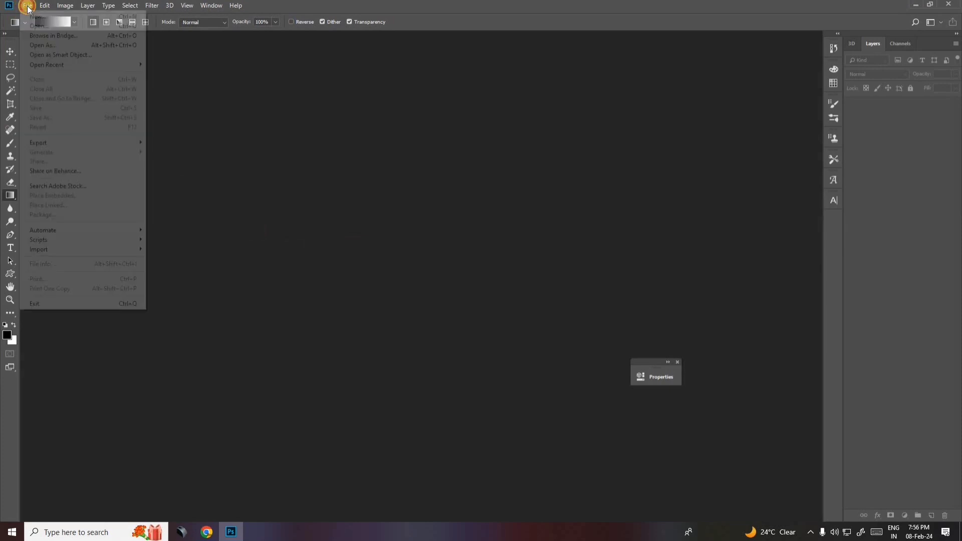
click(46, 16)
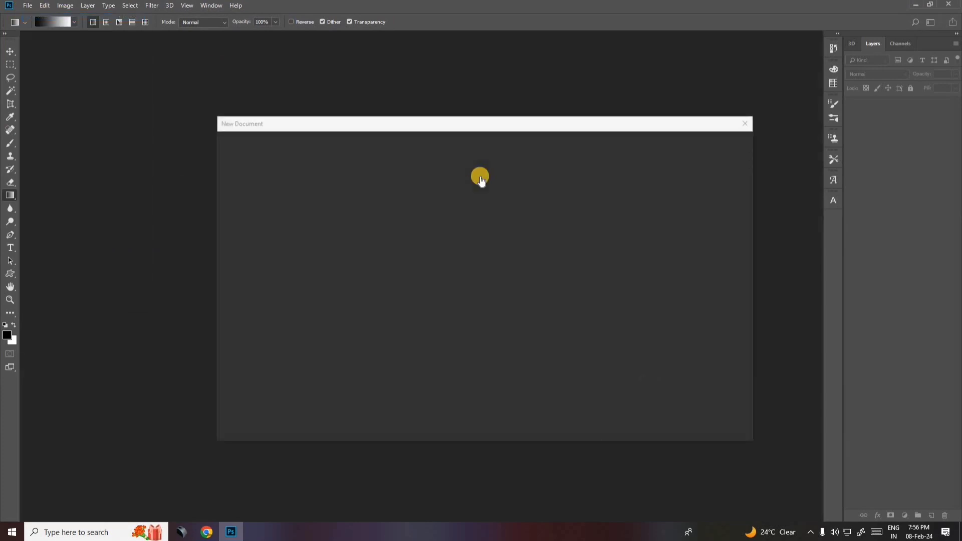
click(450, 144)
click(551, 233)
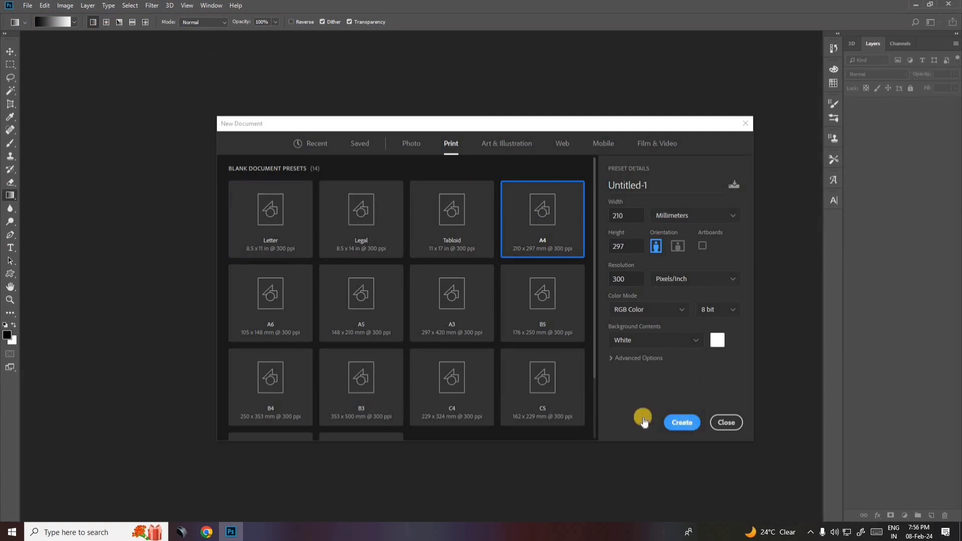
click(681, 422)
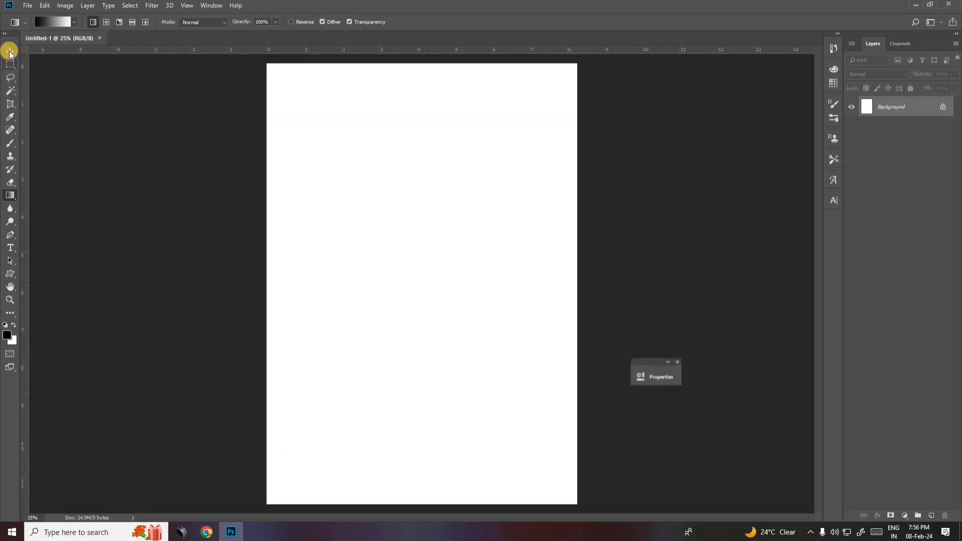
Step: Unlock the Background layer so that it becomes a regular layer
click(10, 51)
click(938, 111)
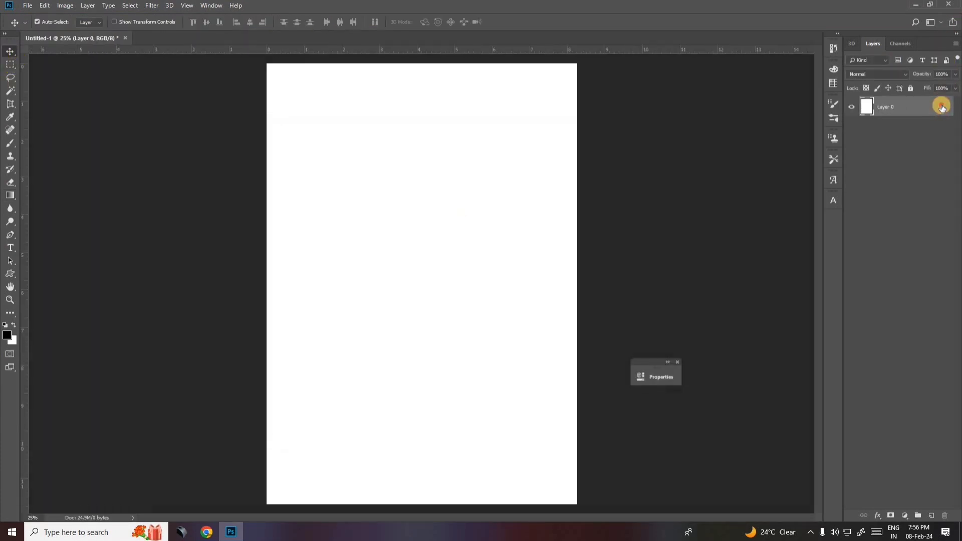
double_click(941, 107)
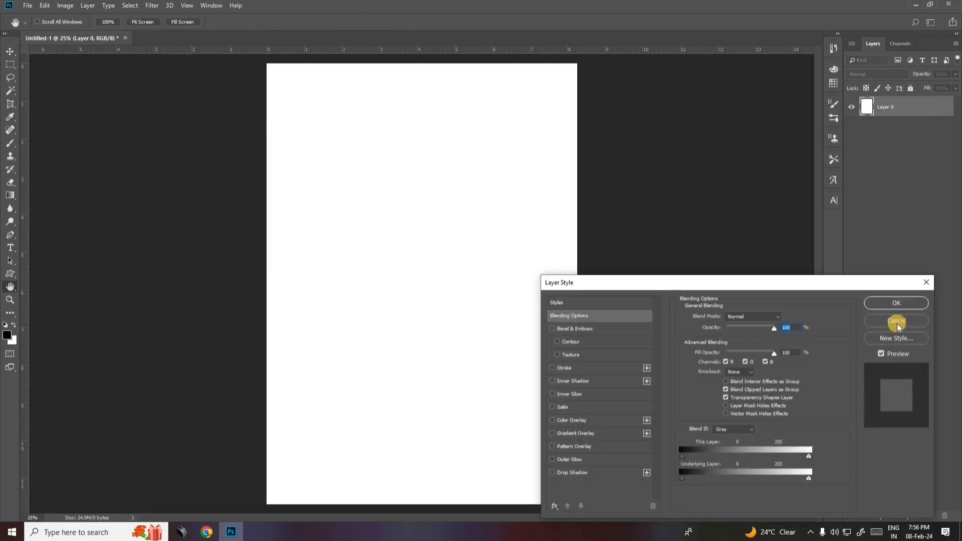
click(897, 322)
Step: Activate the Gradient tool and view its available gradient presets
click(11, 197)
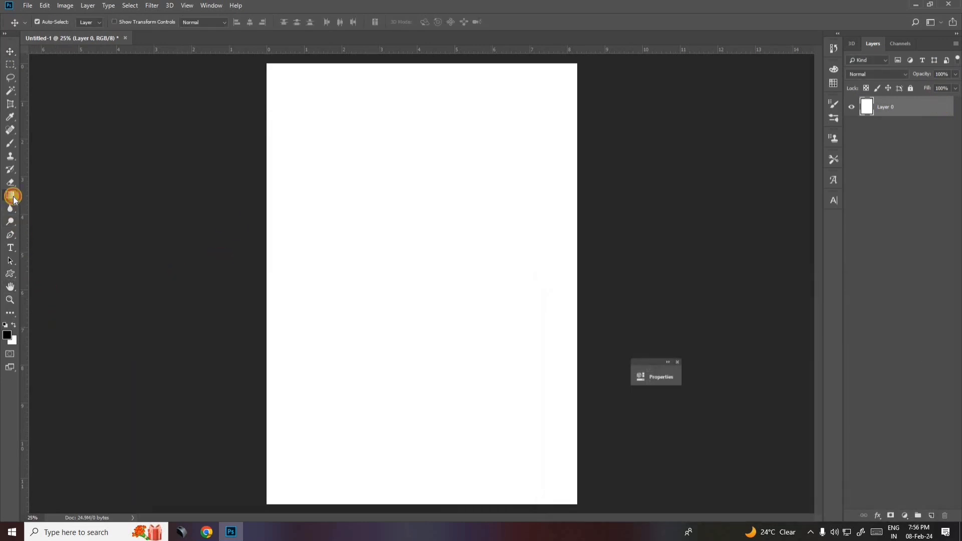
right_click(12, 195)
click(56, 196)
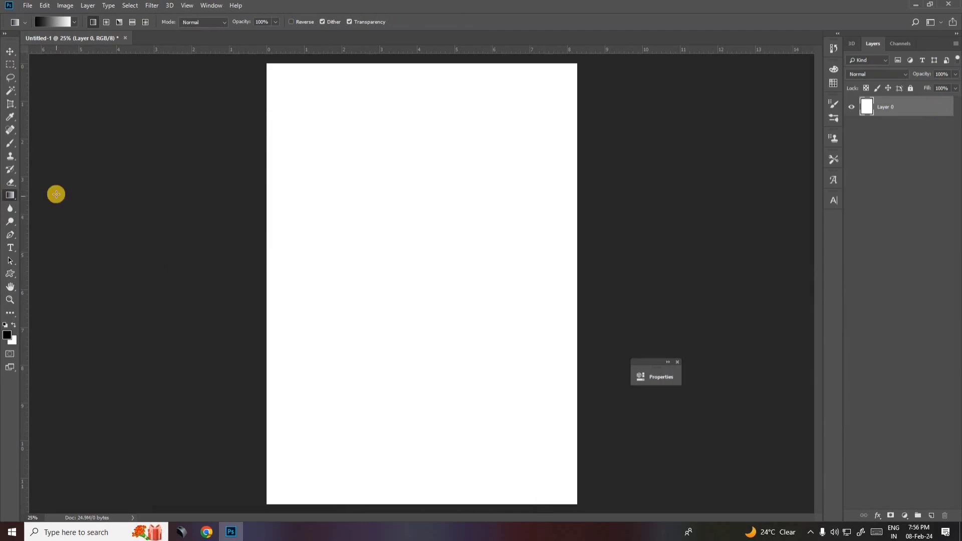
click(75, 24)
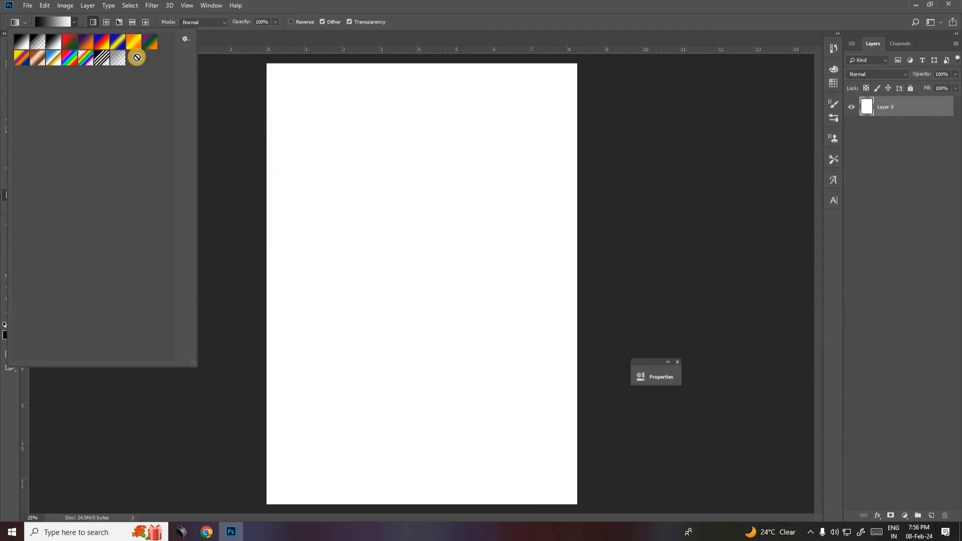
click(255, 63)
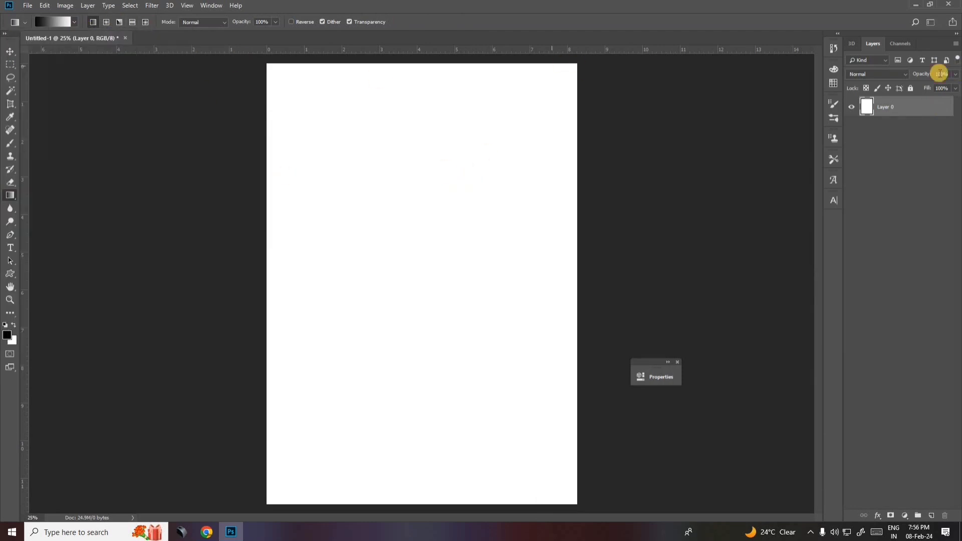
Step: Examine the Gradient Overlay presets for the white layer as a small list and as small thumbnails, without applying the effect
double_click(930, 109)
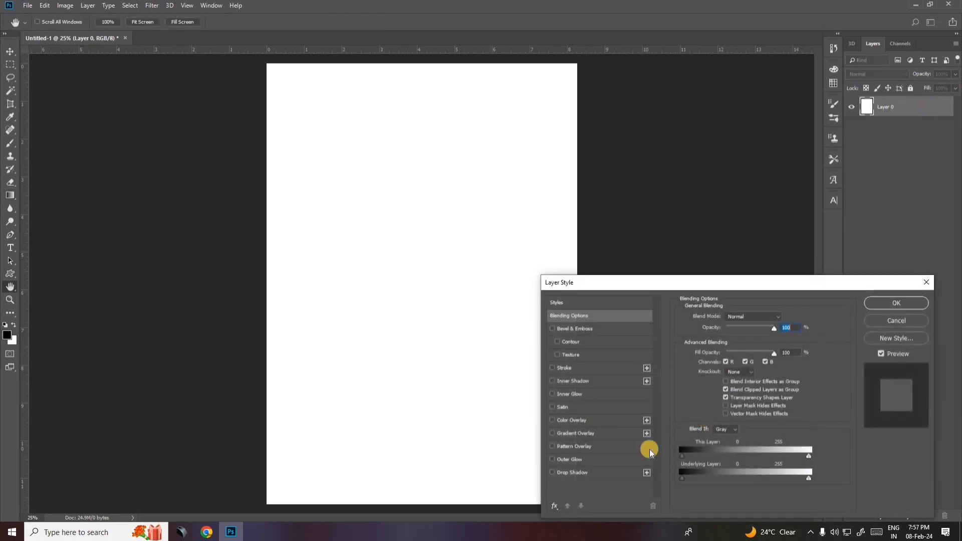
click(616, 434)
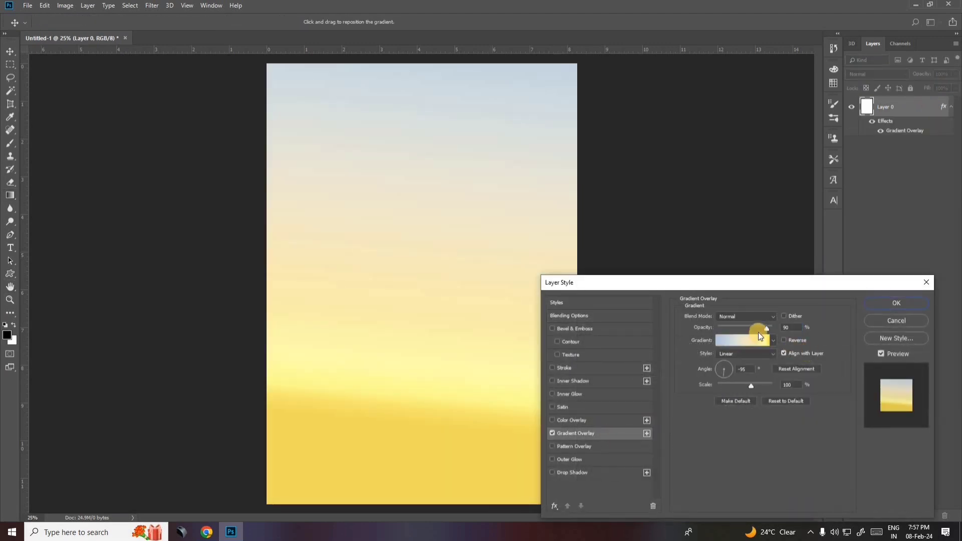
click(776, 341)
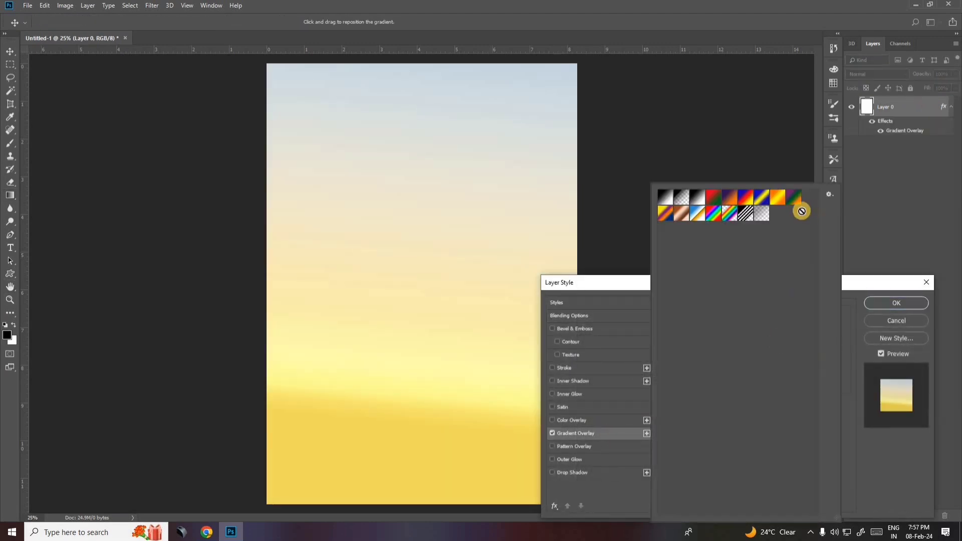
click(829, 195)
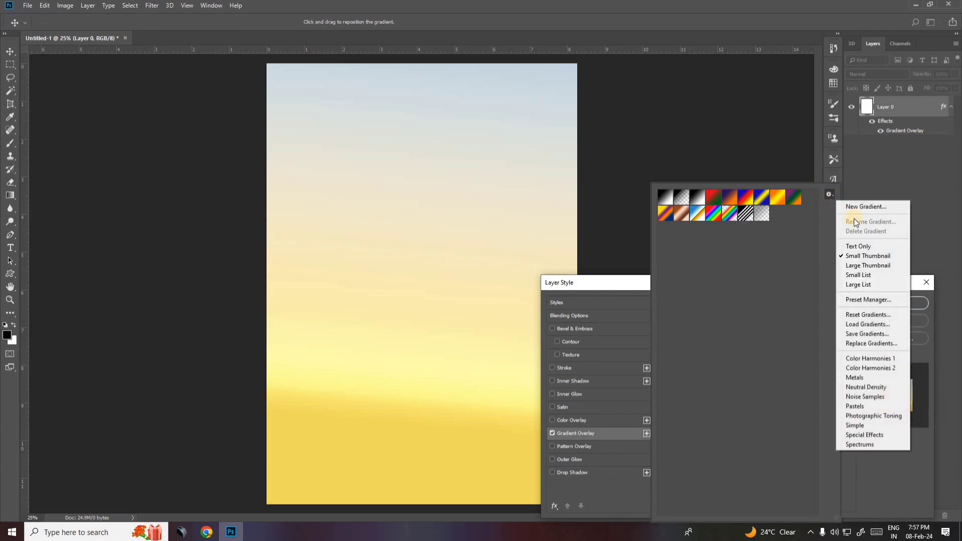
click(876, 274)
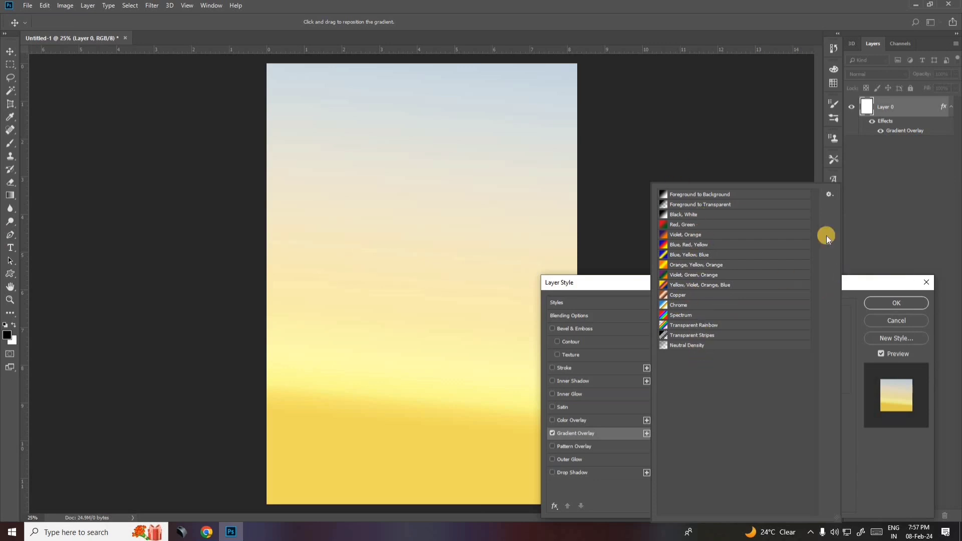
click(829, 194)
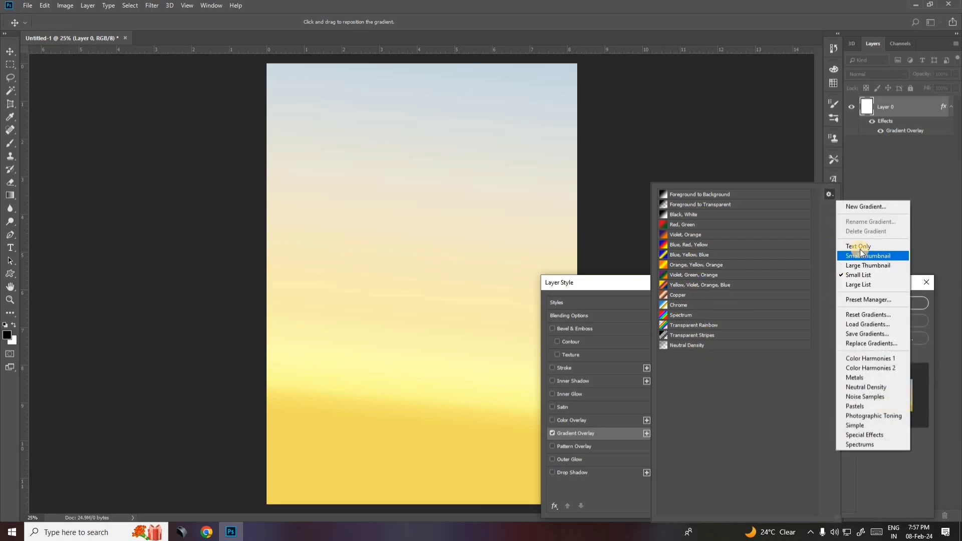
click(860, 256)
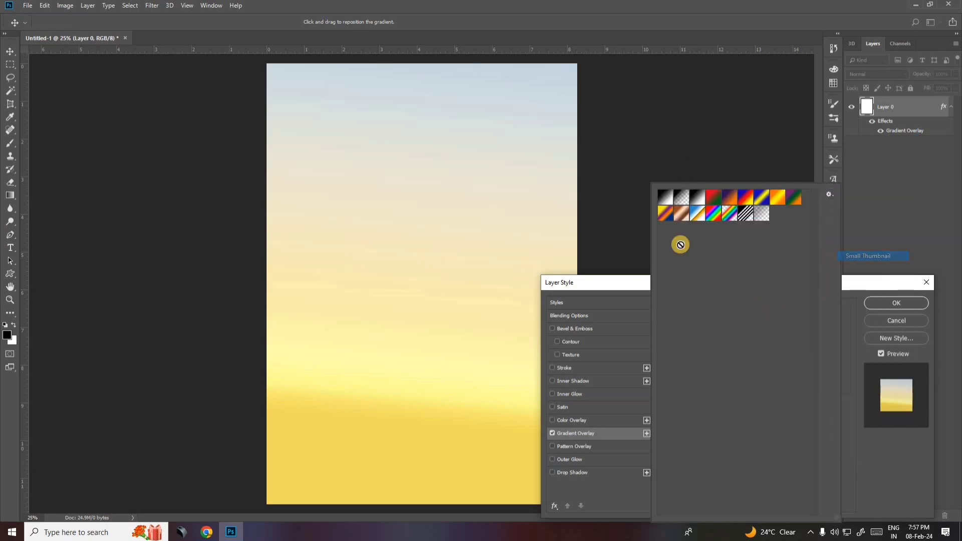
click(704, 135)
click(897, 320)
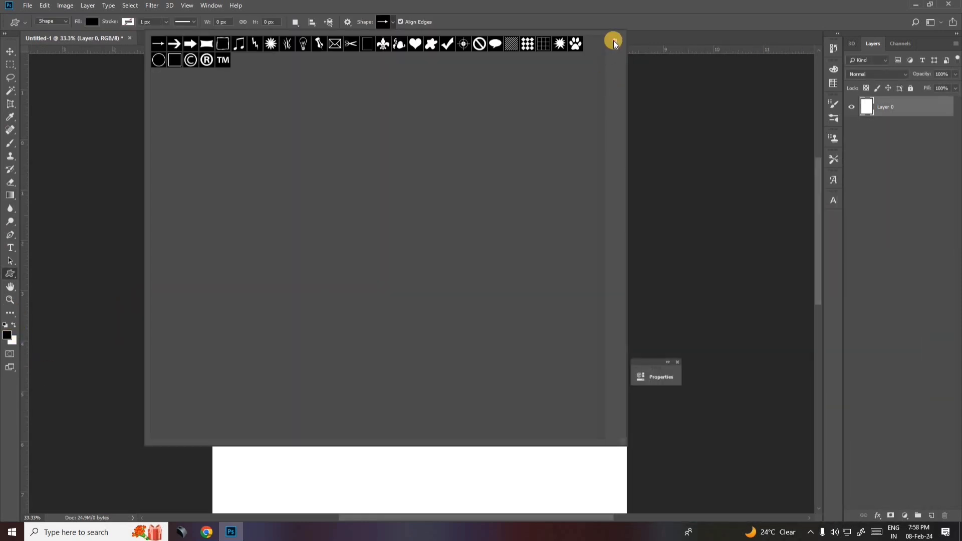
Step: Load the custom shapes file "shapefor sunset trick" from the extracted "shape and graqadiant" subfolder on the Desktop
click(614, 42)
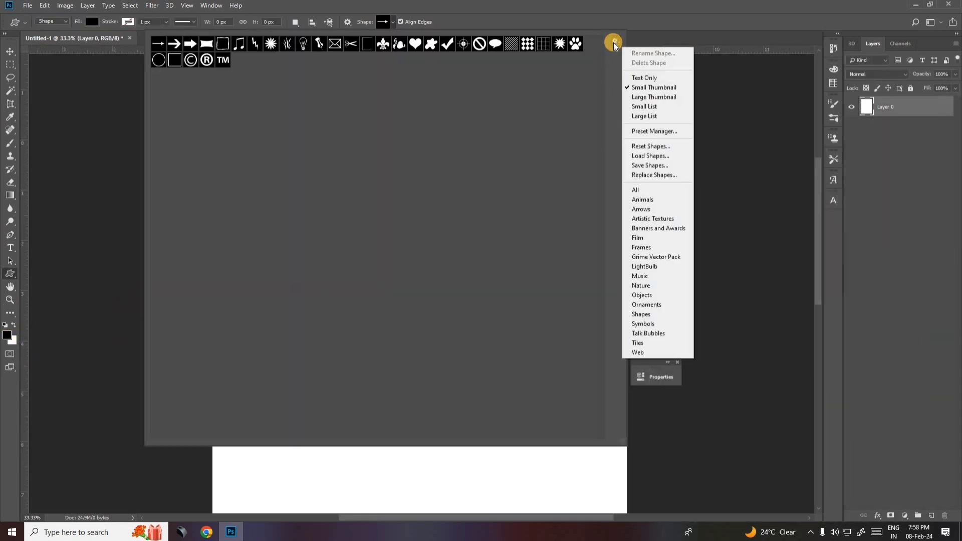
click(654, 156)
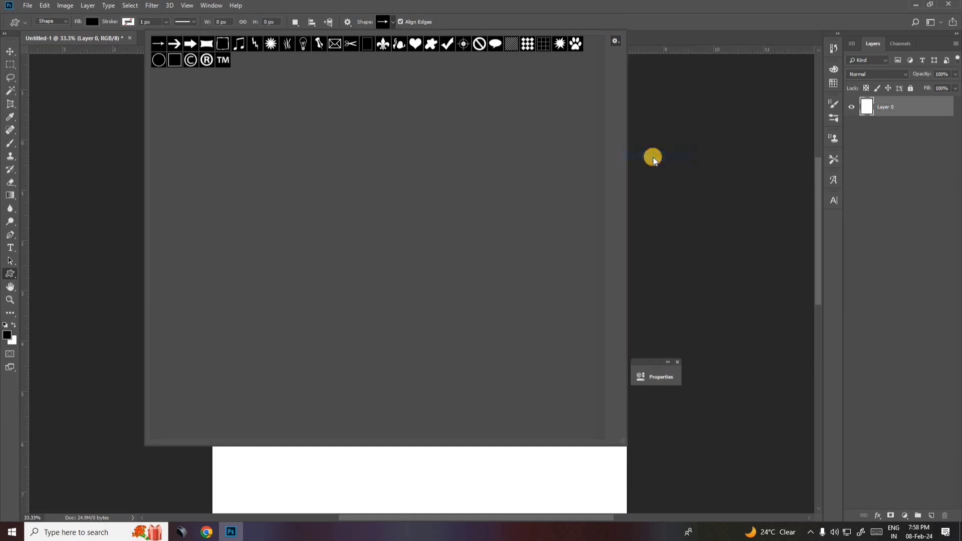
click(55, 150)
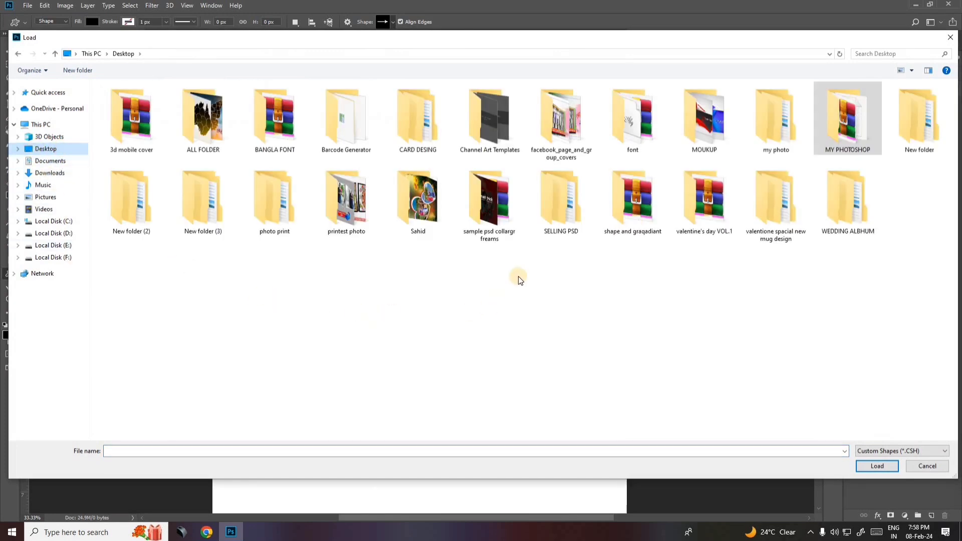
click(635, 199)
double_click(635, 198)
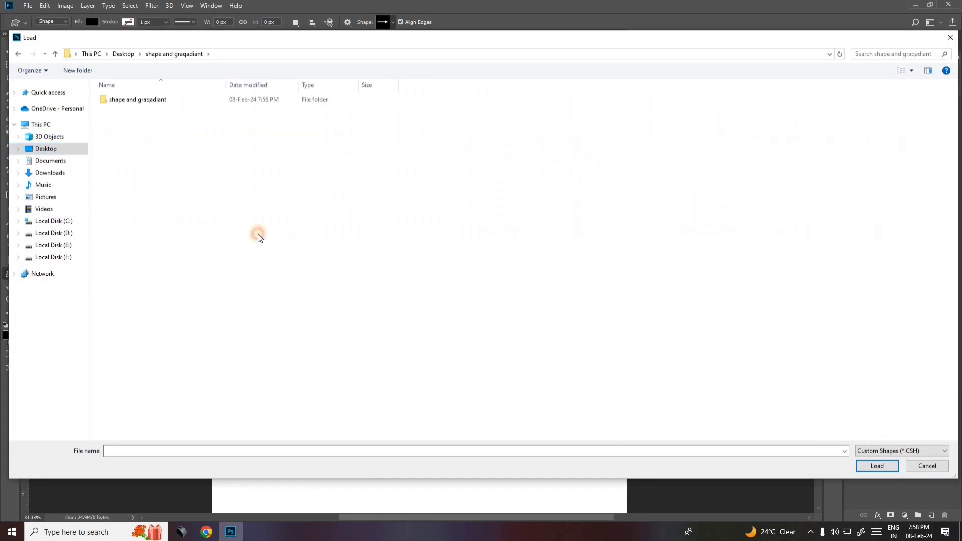
right_click(157, 156)
click(161, 164)
double_click(142, 101)
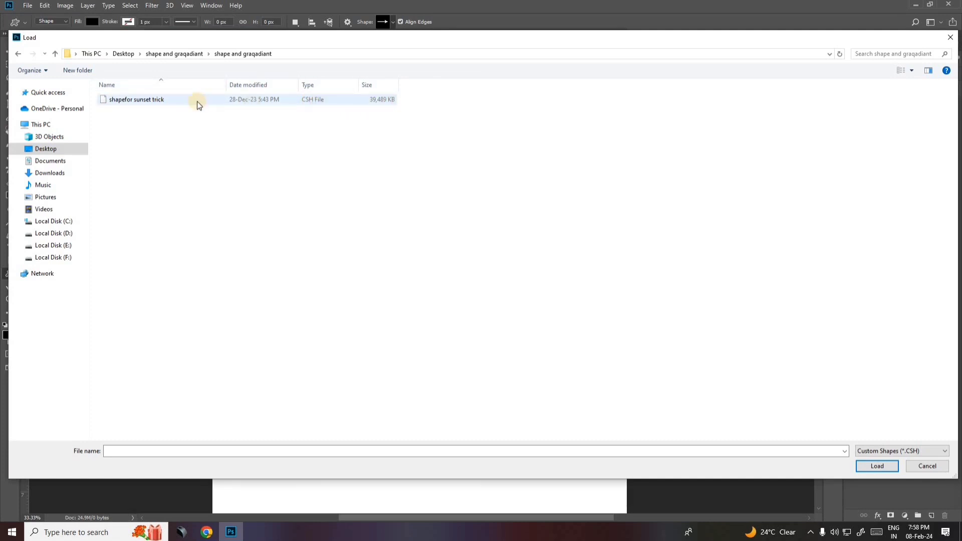
click(156, 99)
click(156, 99)
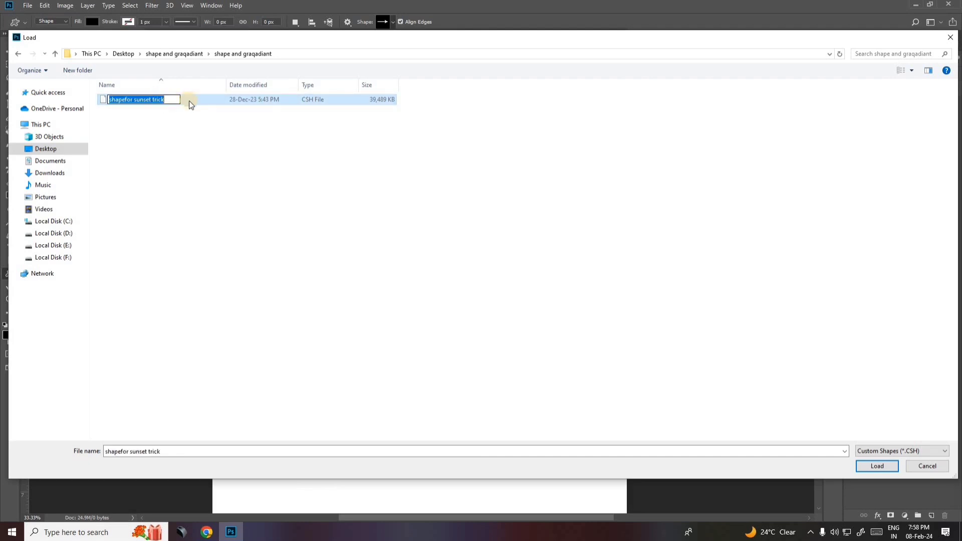
click(200, 101)
double_click(139, 99)
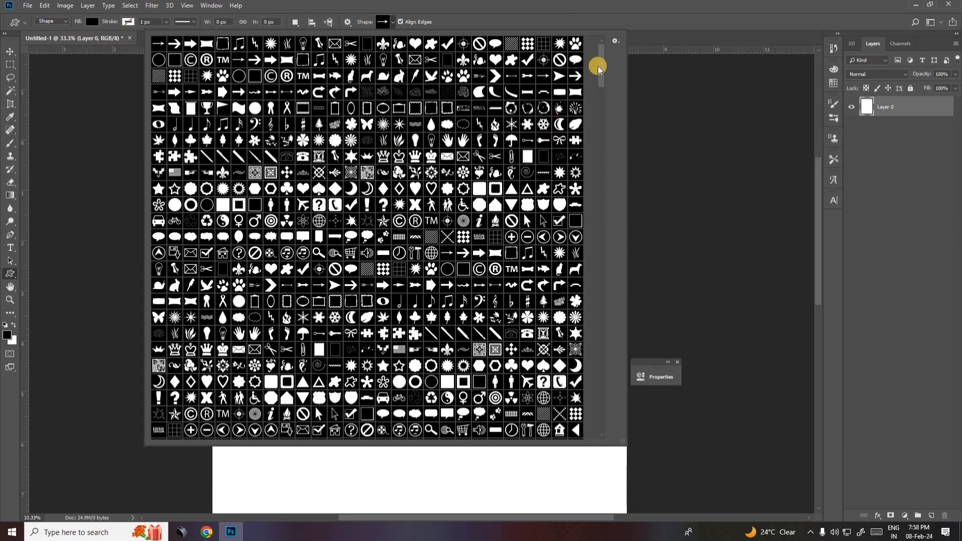
Step: Browse the loaded custom shapes and display them as large thumbnails
drag(602, 59, 600, 296)
drag(599, 304, 601, 328)
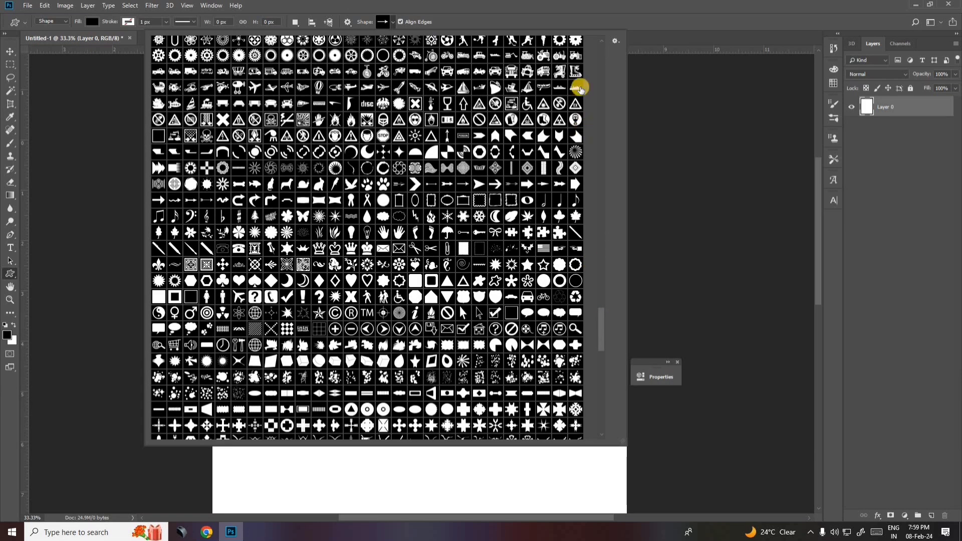
click(615, 44)
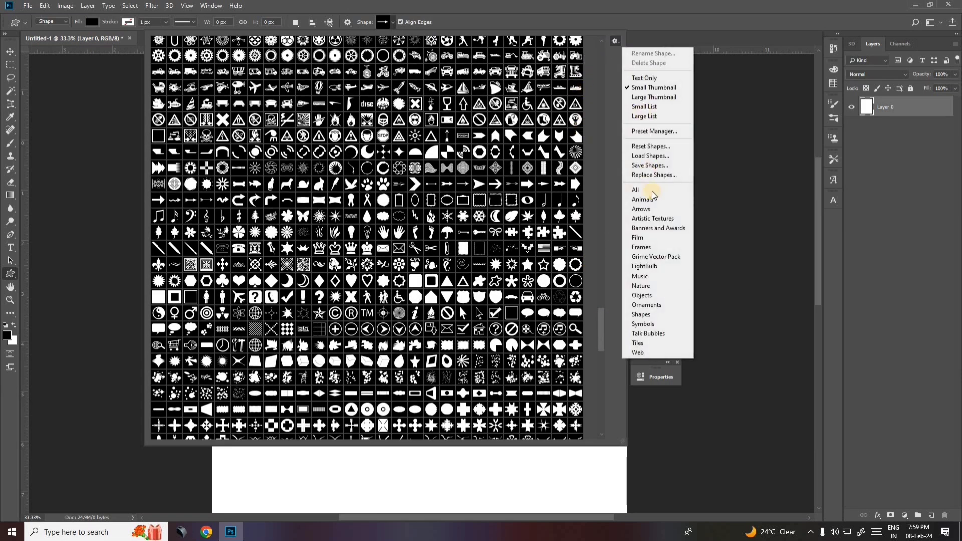
click(656, 96)
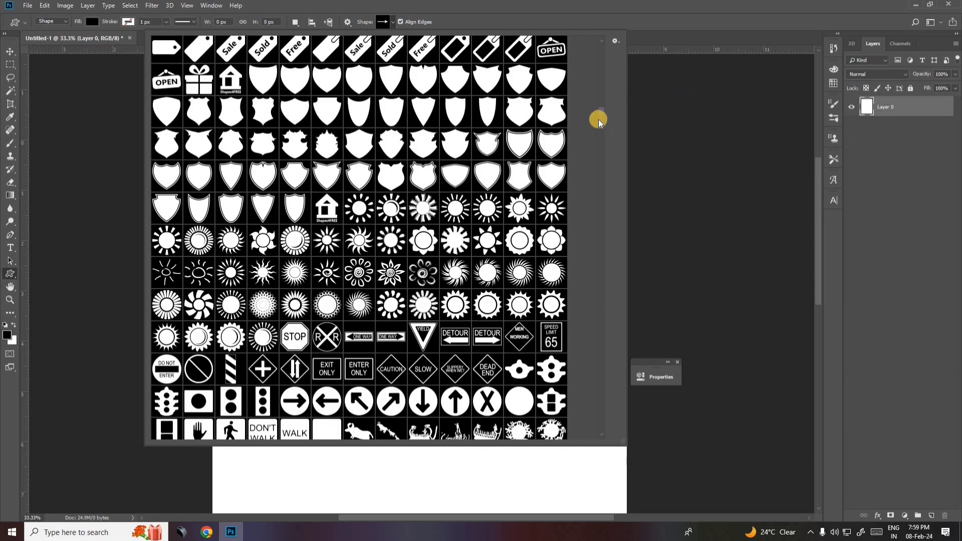
drag(601, 91, 603, 52)
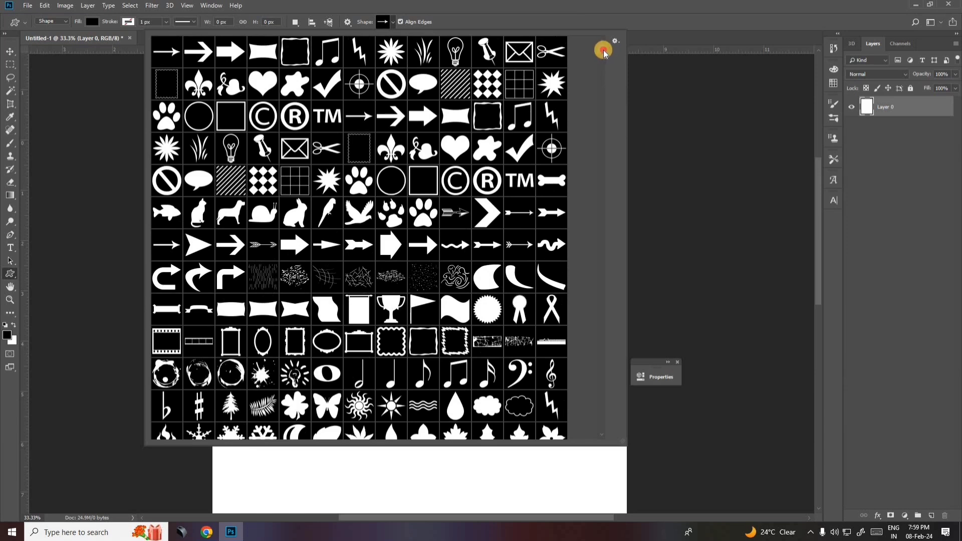
drag(603, 53, 603, 60)
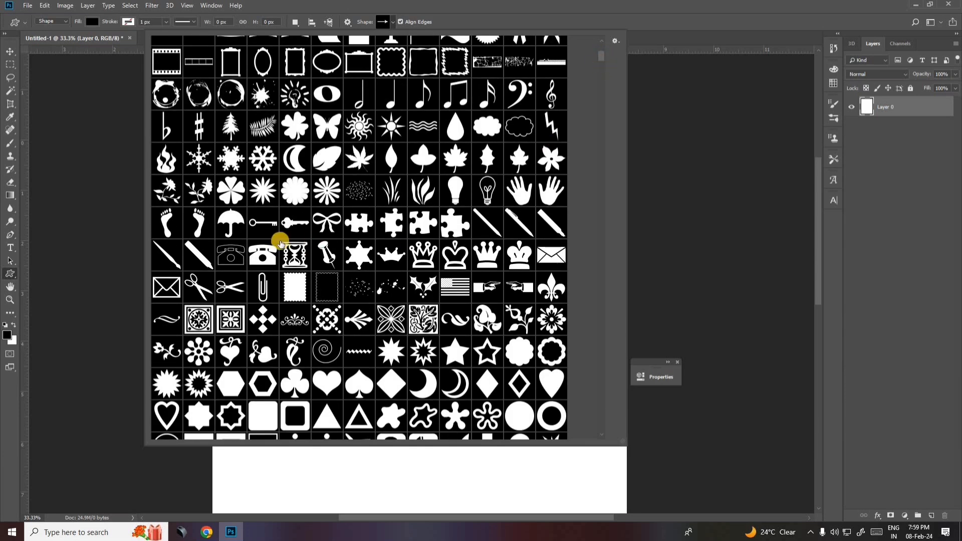
Step: Draw a red pushpin custom shape about 213 × 340 px near the page's upper-left corner and shift it slightly right and down
double_click(326, 244)
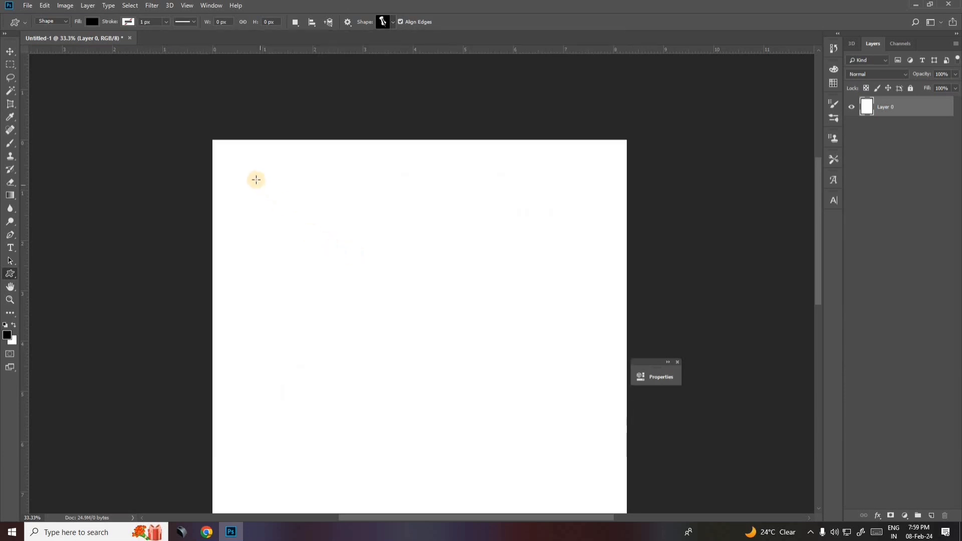
drag(256, 179, 292, 238)
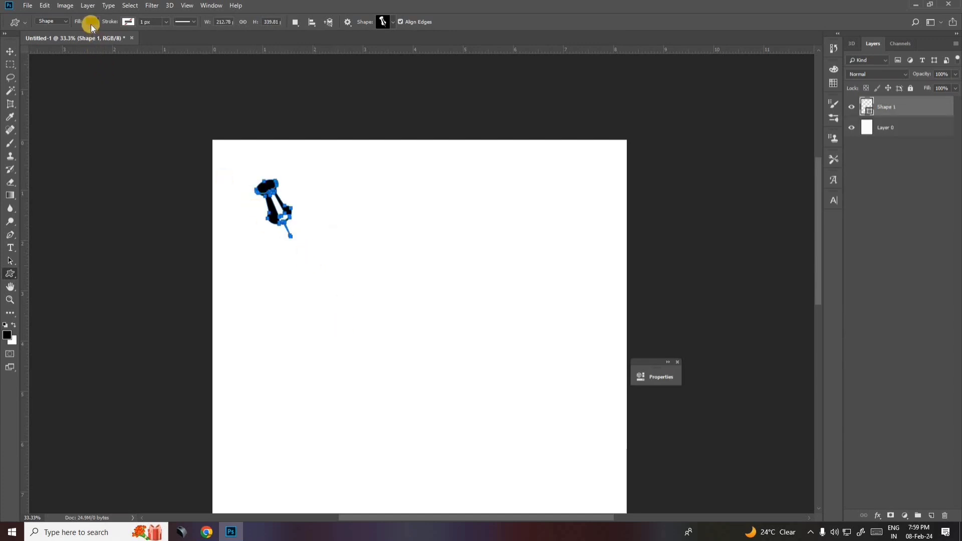
click(92, 22)
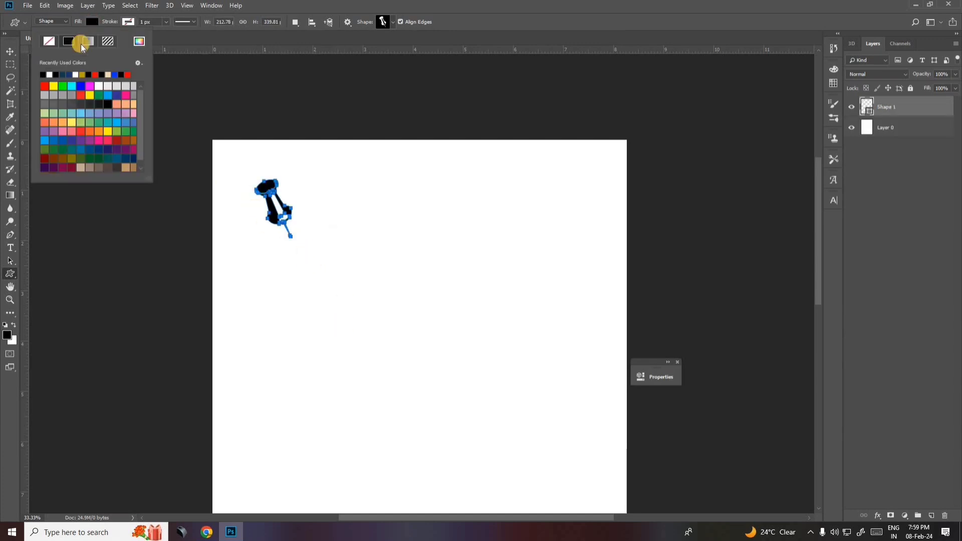
click(97, 74)
click(10, 51)
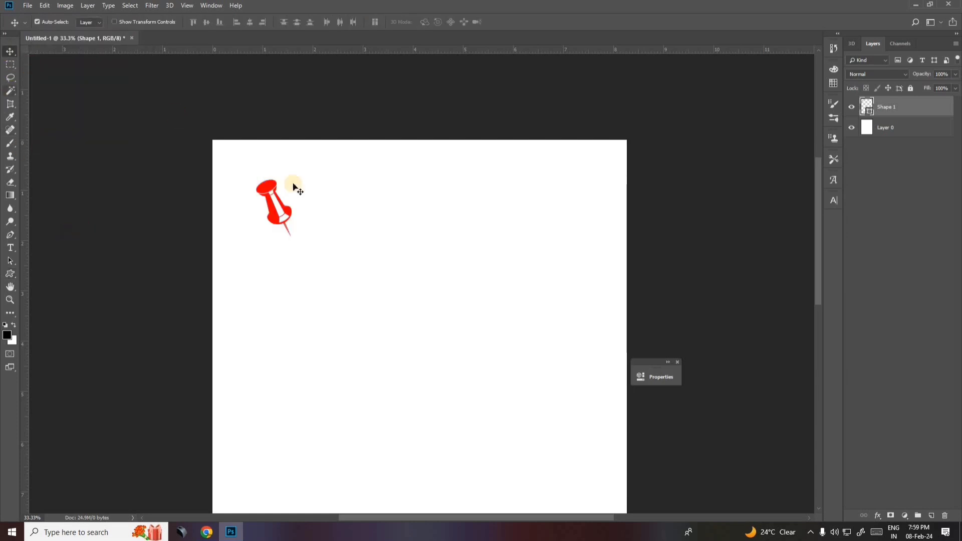
drag(269, 198, 313, 212)
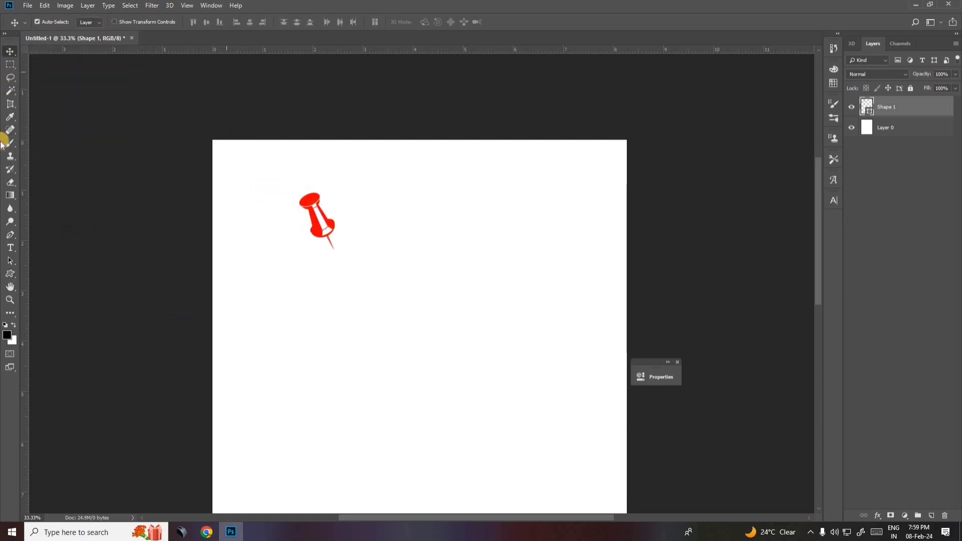
Step: Add a solid telephone custom shape about 381 px wide below the pushpin on the same layer, and move that layer up and left
click(10, 273)
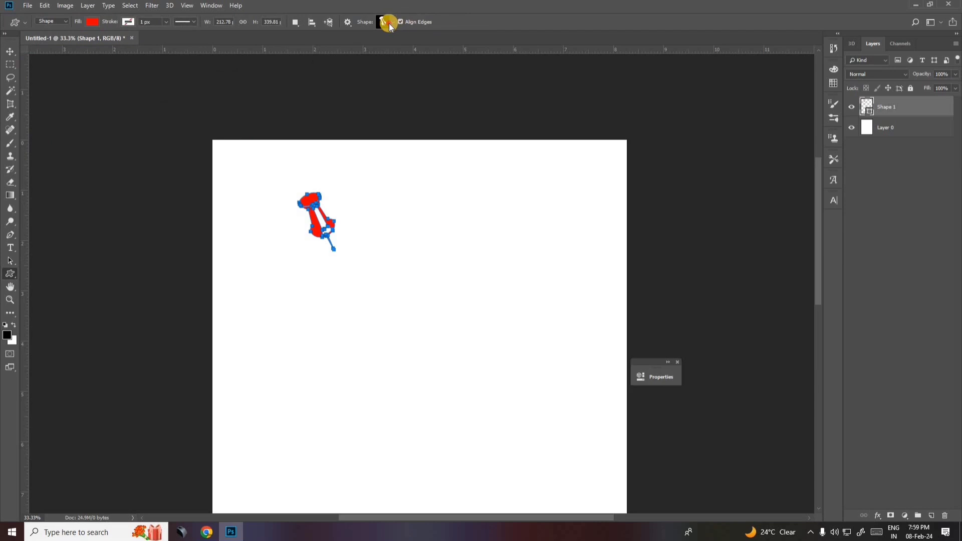
click(389, 23)
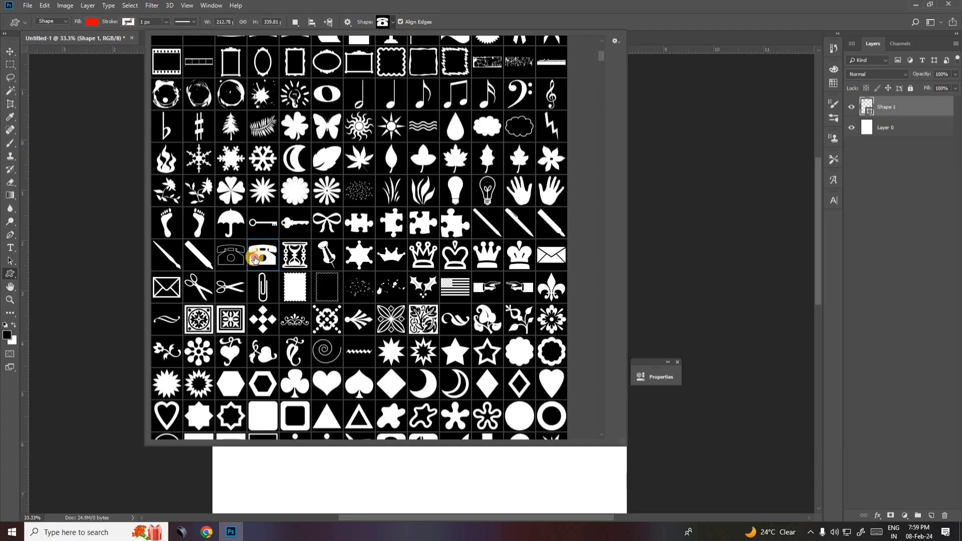
double_click(256, 259)
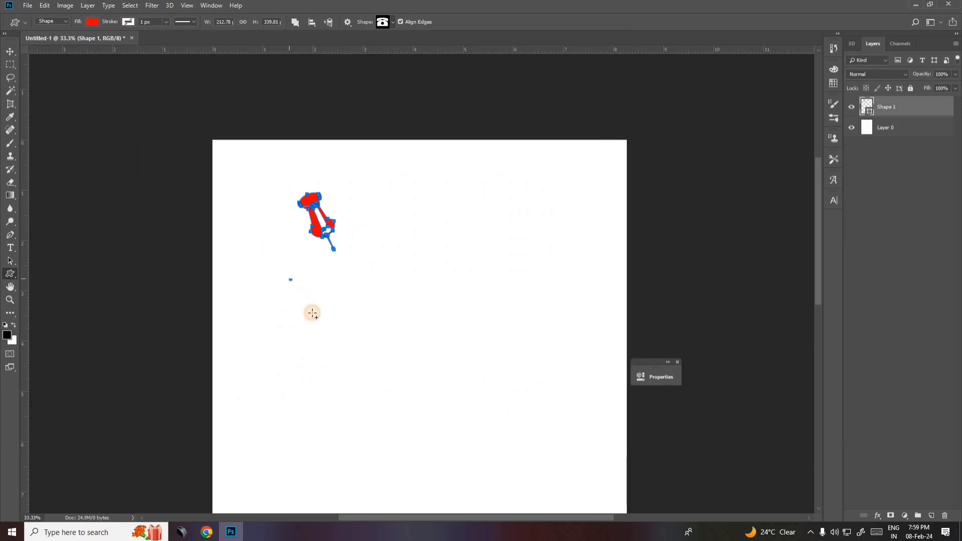
drag(312, 314, 353, 363)
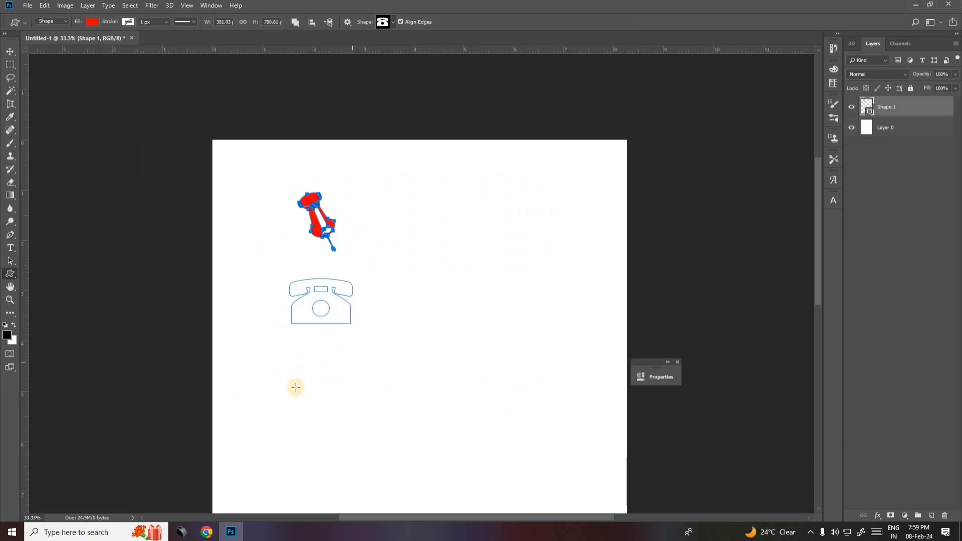
click(9, 53)
drag(328, 301, 294, 272)
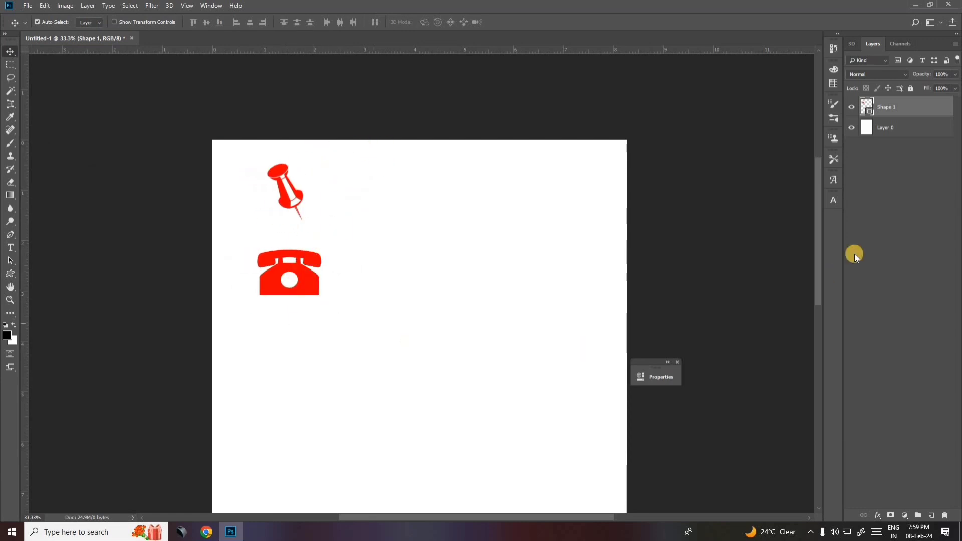
Step: Change the fill colour of the pushpin and telephone shape layer to black
key(ctrl+plus)
drag(360, 268, 439, 295)
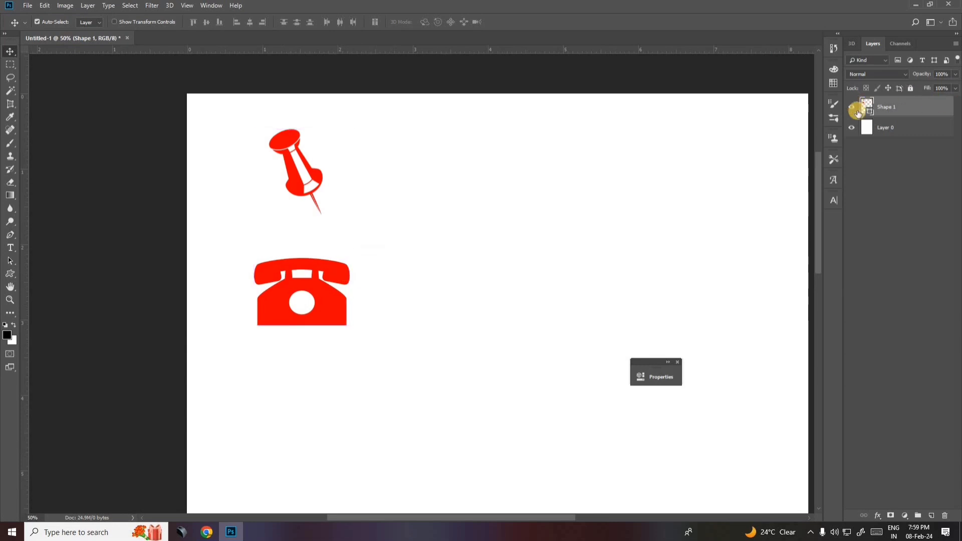
double_click(871, 113)
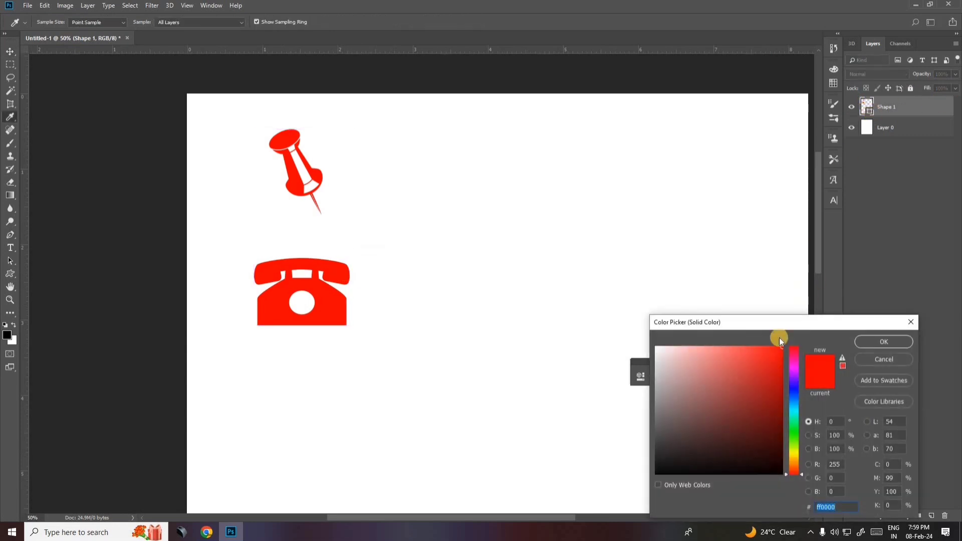
click(519, 209)
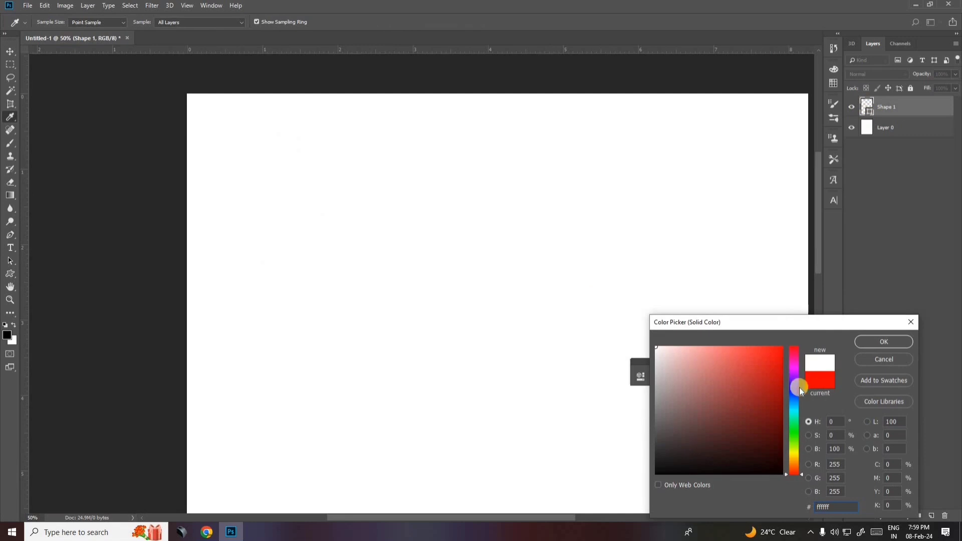
click(794, 393)
drag(723, 438, 826, 506)
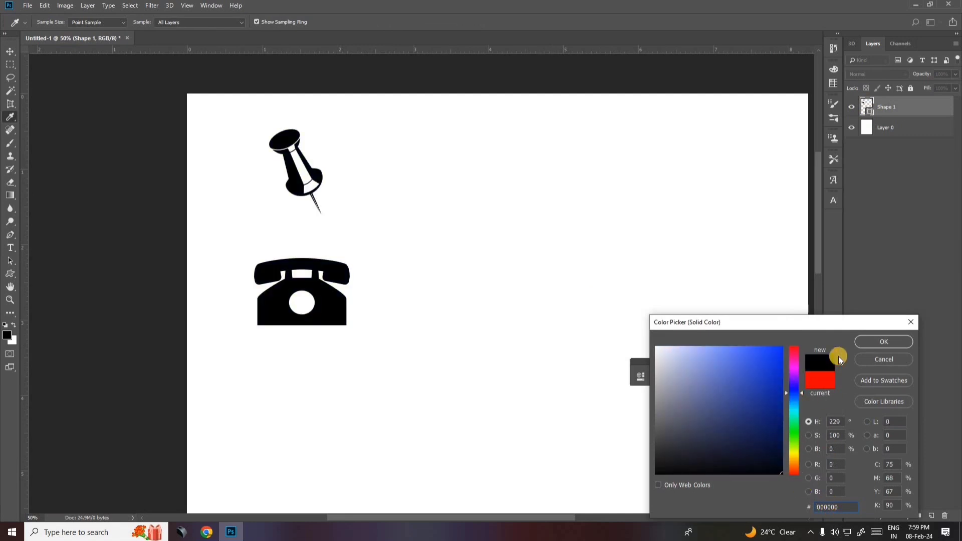
drag(799, 336, 800, 336)
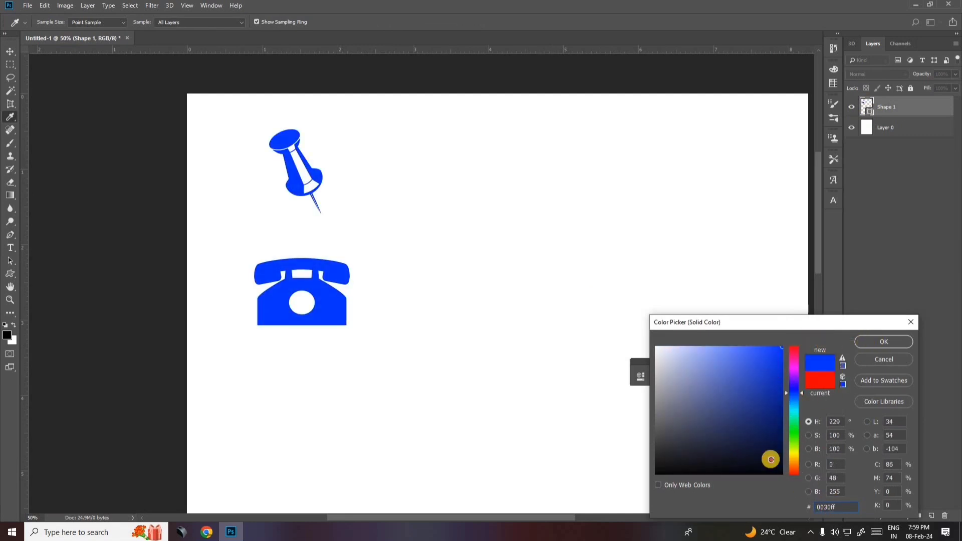
drag(770, 458, 792, 479)
click(874, 340)
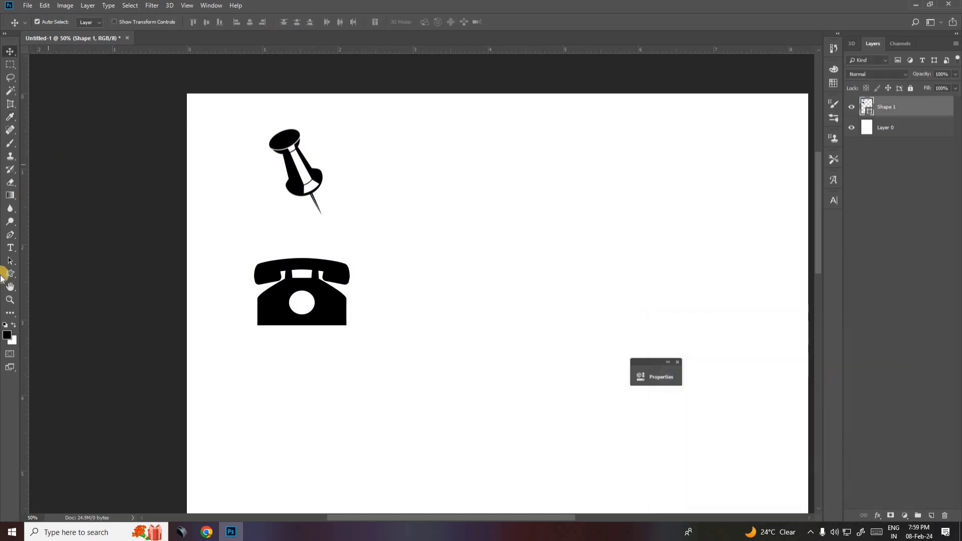
Step: Draw a black loudspeaker custom shape about 221 × 175 px on a new layer and move it beside the pushpin
click(11, 274)
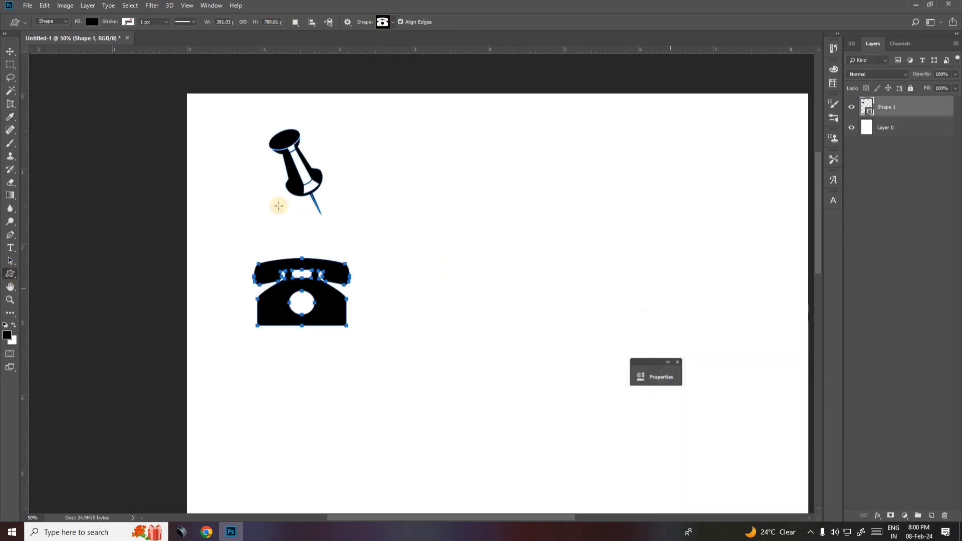
click(931, 515)
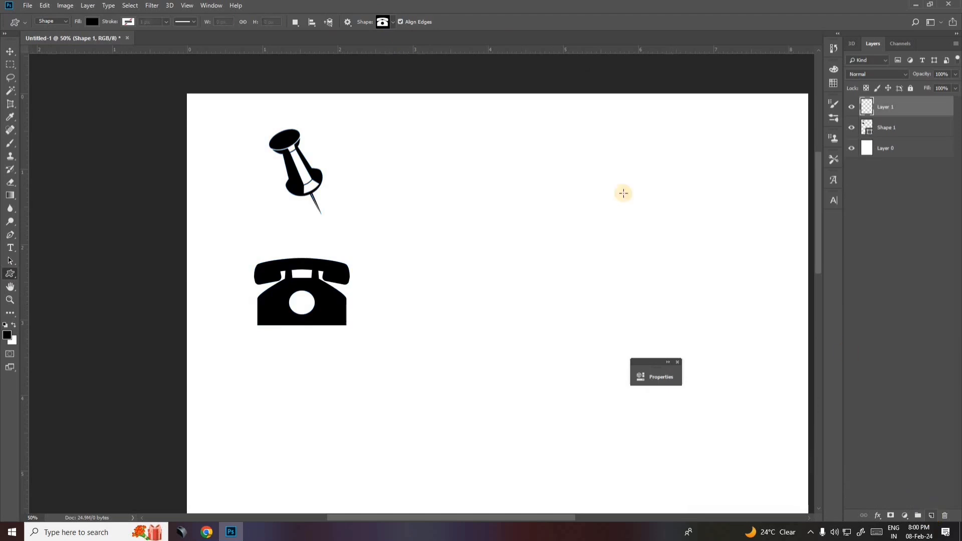
click(390, 22)
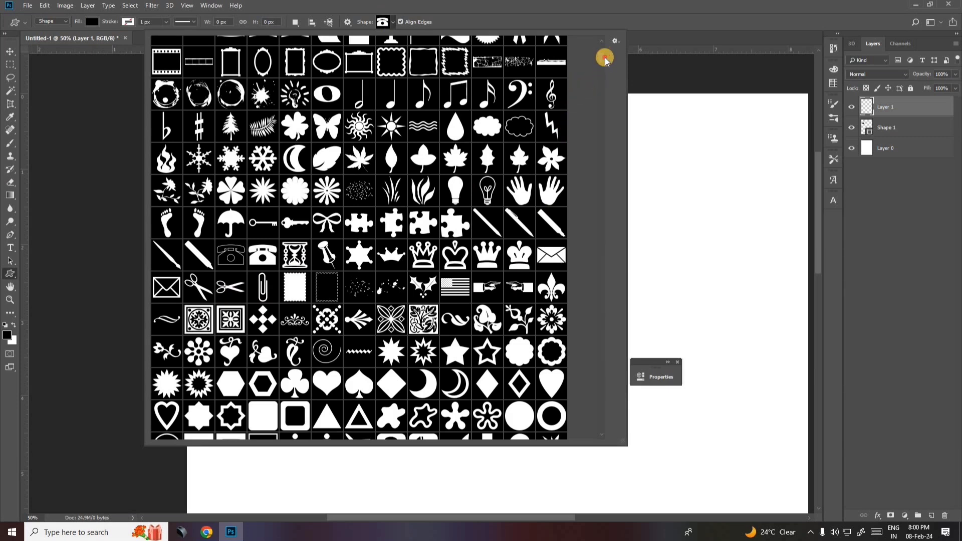
drag(605, 58, 606, 66)
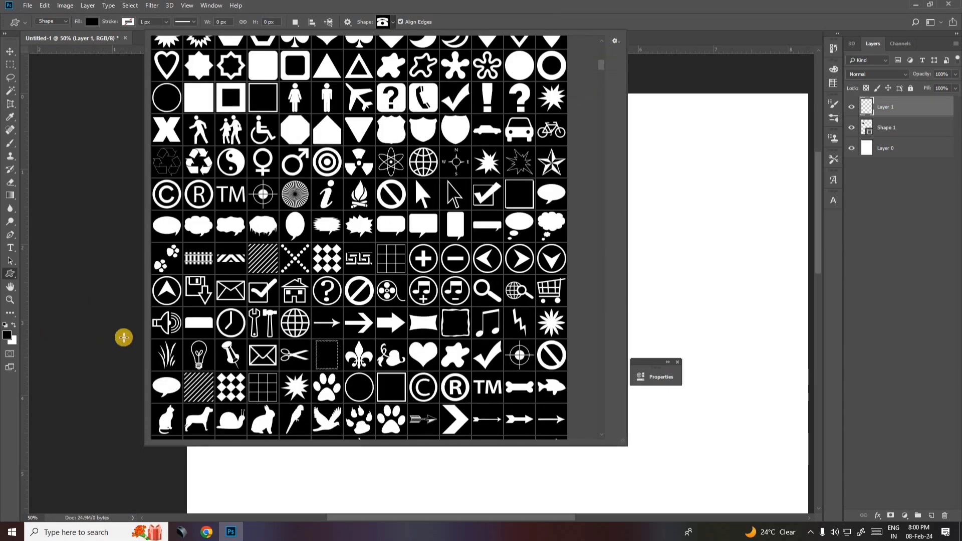
double_click(167, 323)
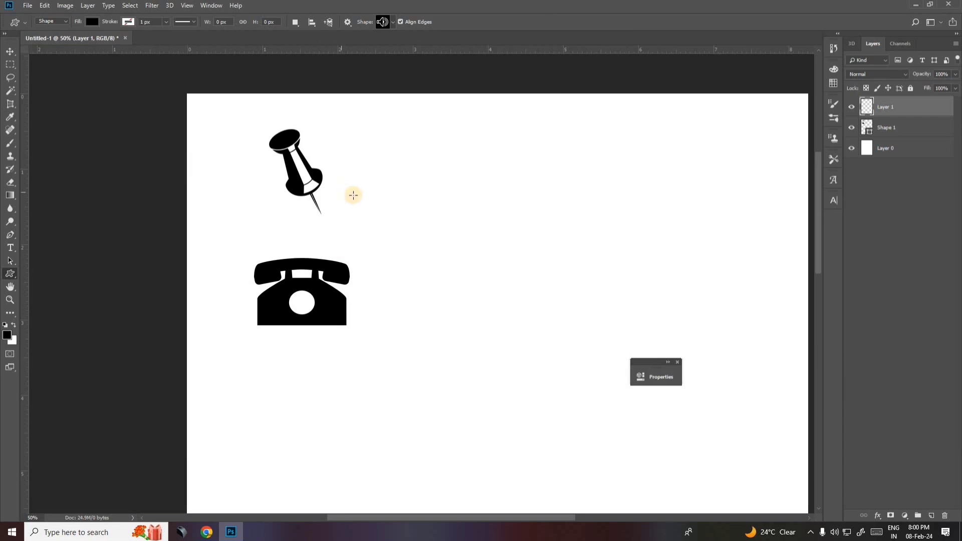
drag(359, 196, 418, 280)
click(7, 50)
drag(393, 219, 406, 144)
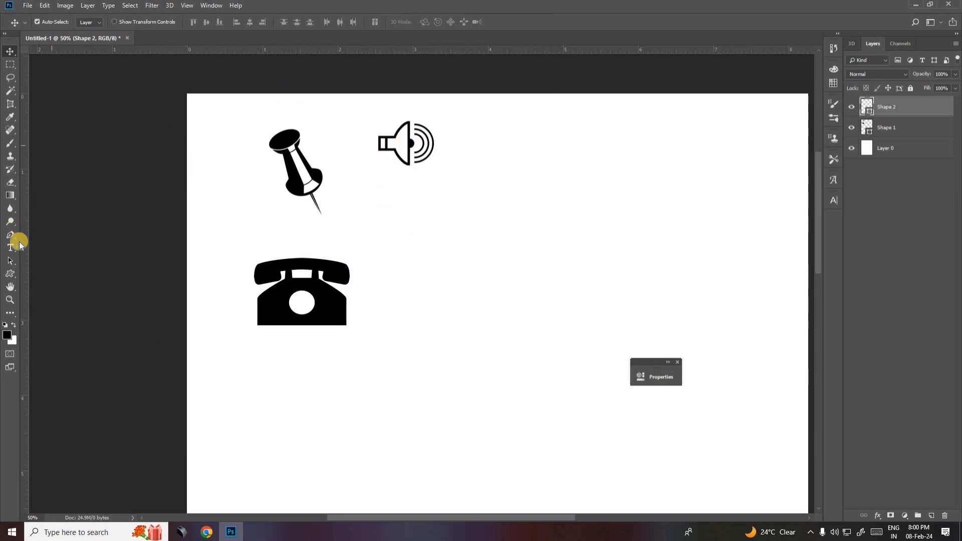
Step: Add the wheelchair custom shape below the loudspeaker on the same shape layer
click(10, 274)
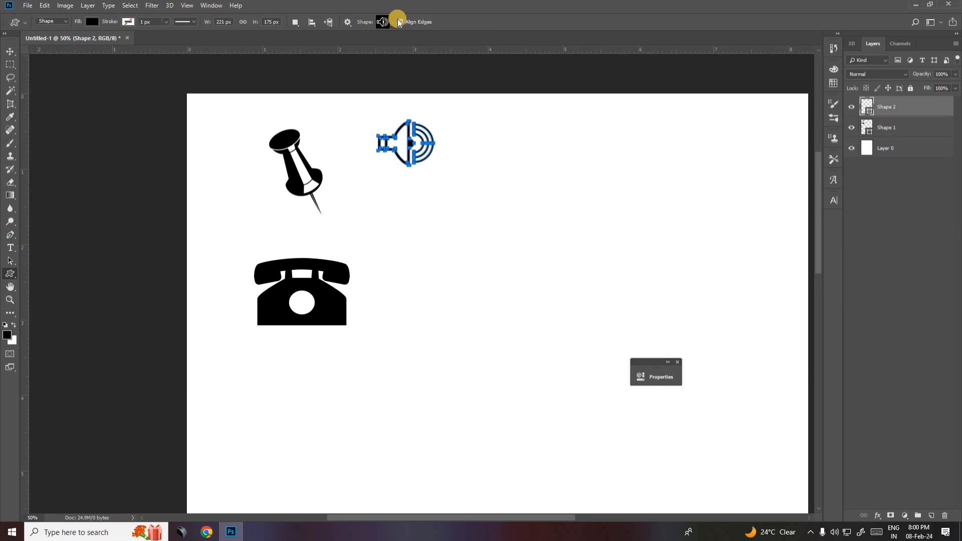
click(391, 21)
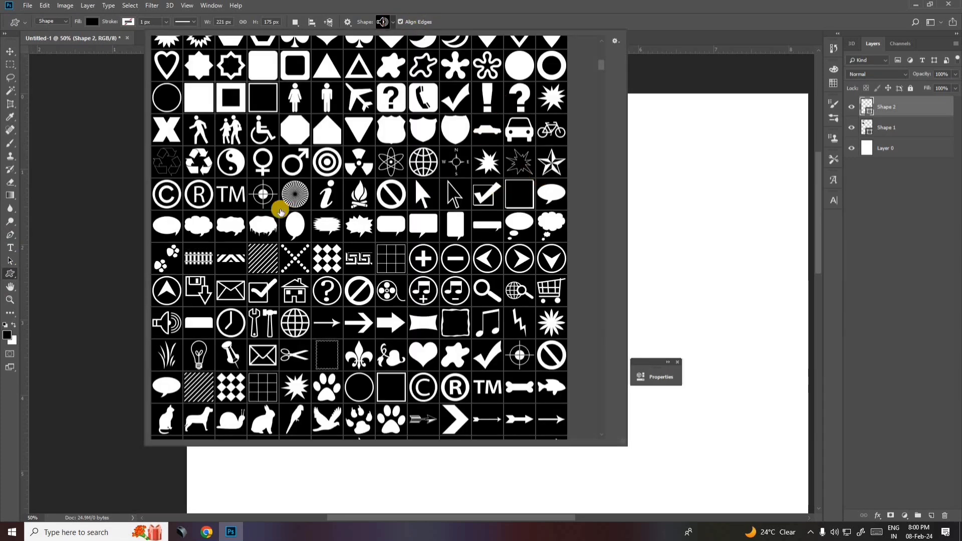
click(295, 193)
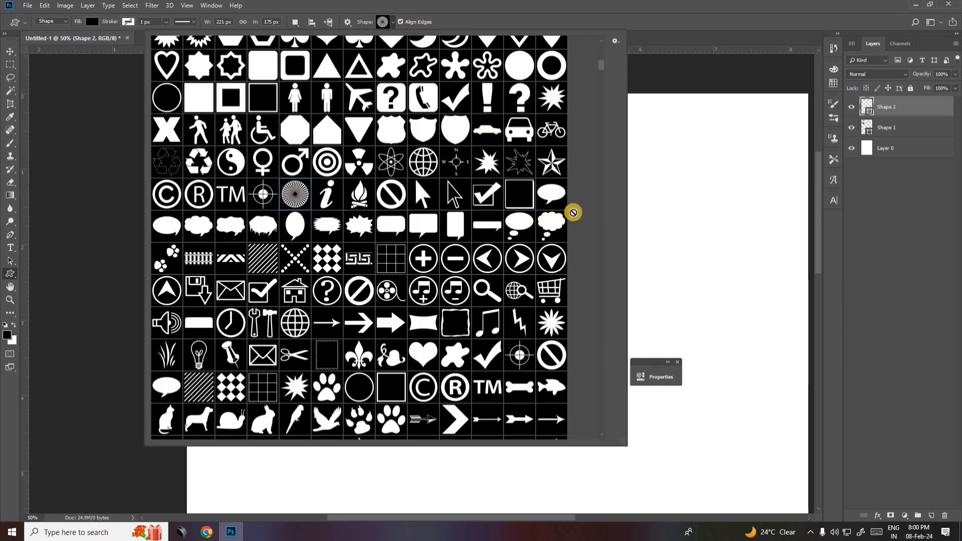
drag(602, 69, 602, 84)
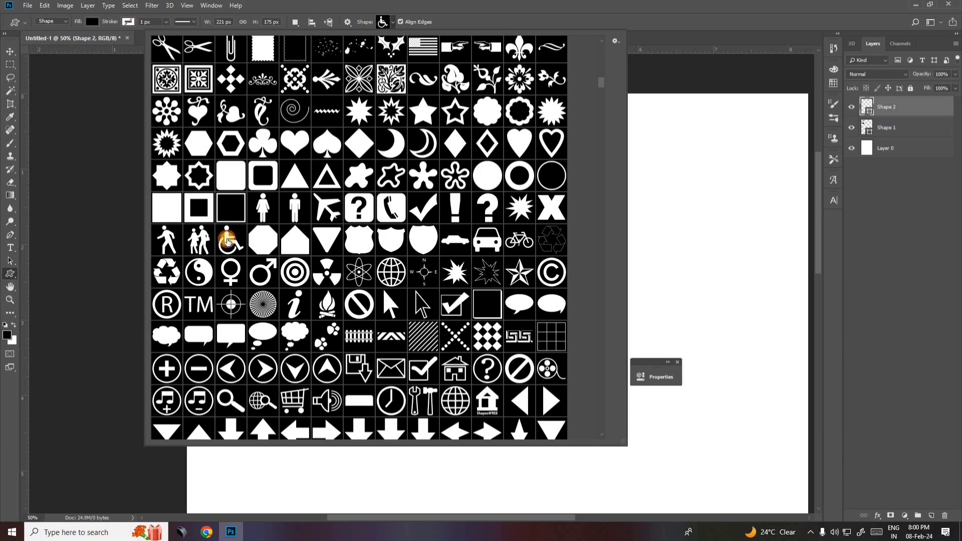
double_click(228, 242)
drag(384, 211, 472, 326)
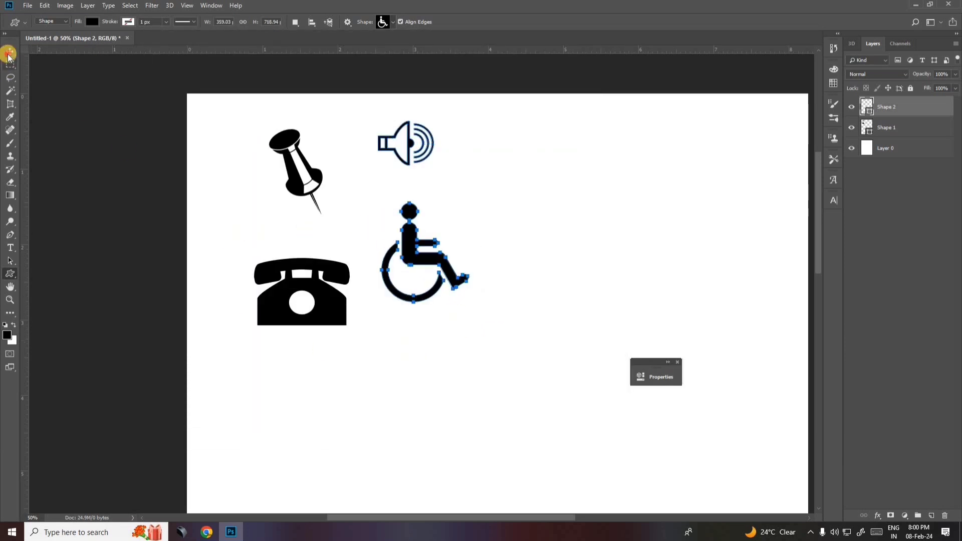
click(9, 52)
mouse_move(406, 249)
mouse_down()
mouse_move(421, 253)
mouse_move(407, 250)
mouse_up()
Step: Add the solid hanging OPEN sign custom shape to the right of the loudspeaker and wheelchair on their layer
click(10, 274)
click(393, 22)
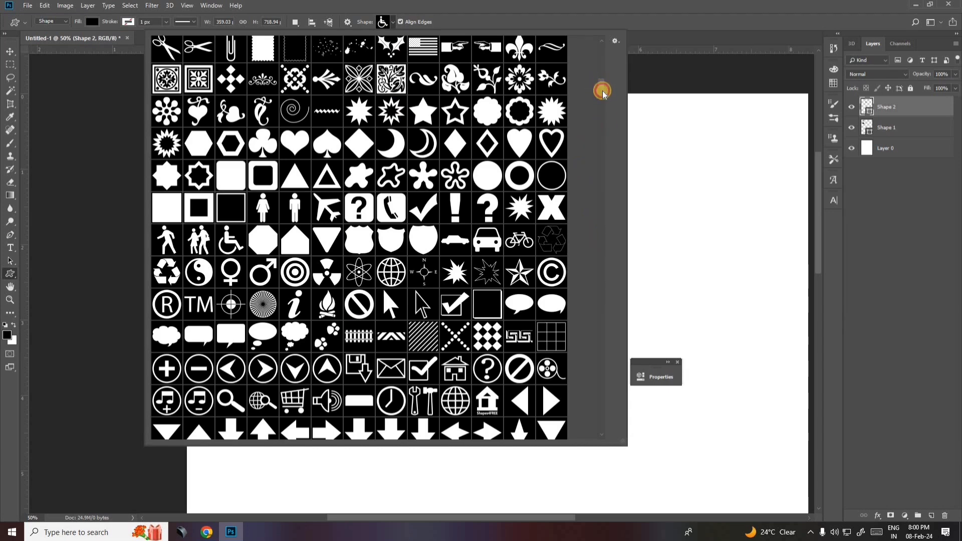
drag(603, 91, 602, 104)
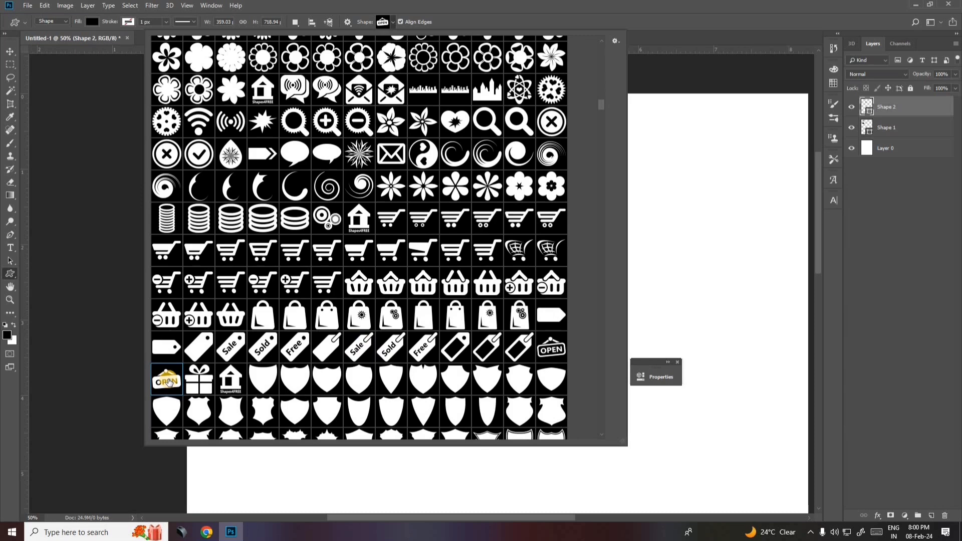
double_click(165, 383)
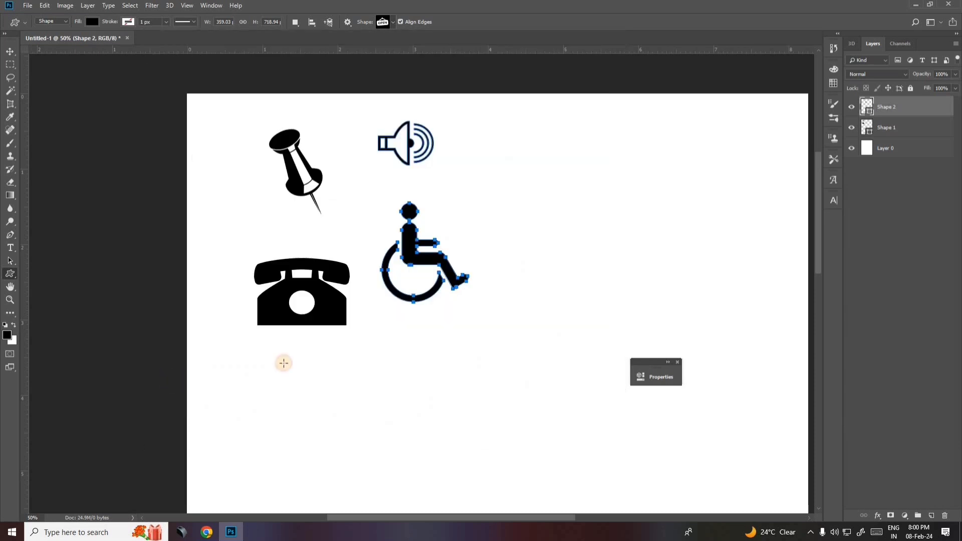
drag(500, 182, 585, 239)
Step: Fill the layer with the loudspeaker, wheelchair and OPEN sign in red, and move it slightly left and down
click(92, 22)
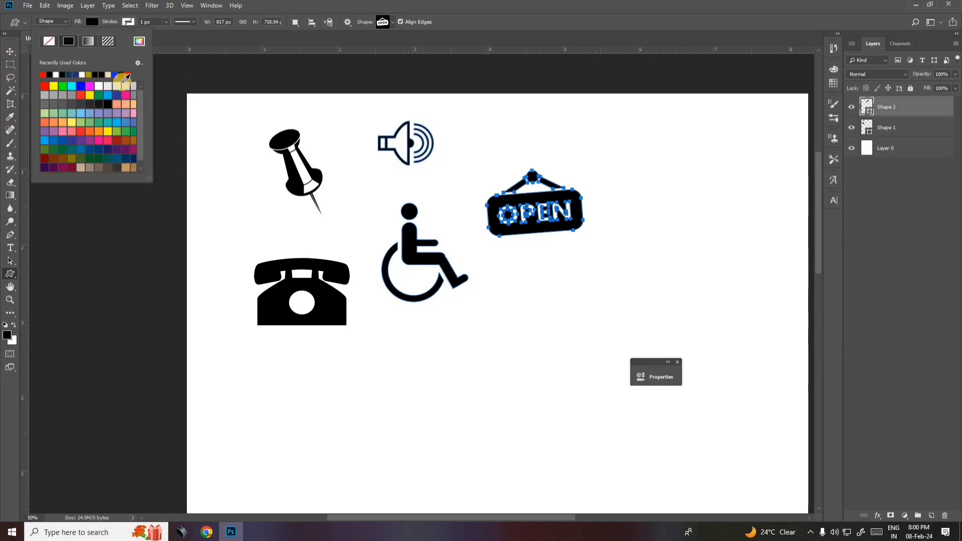
click(132, 73)
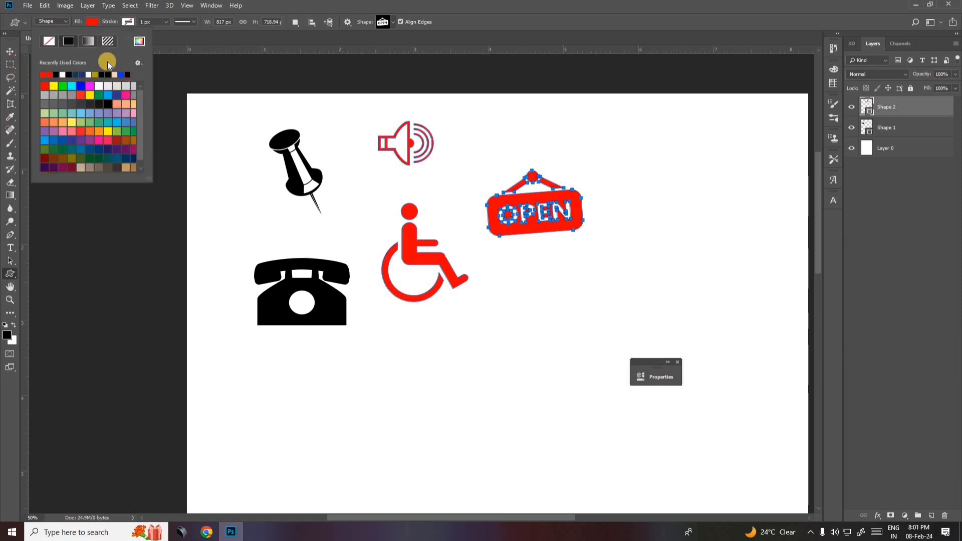
click(10, 51)
click(430, 365)
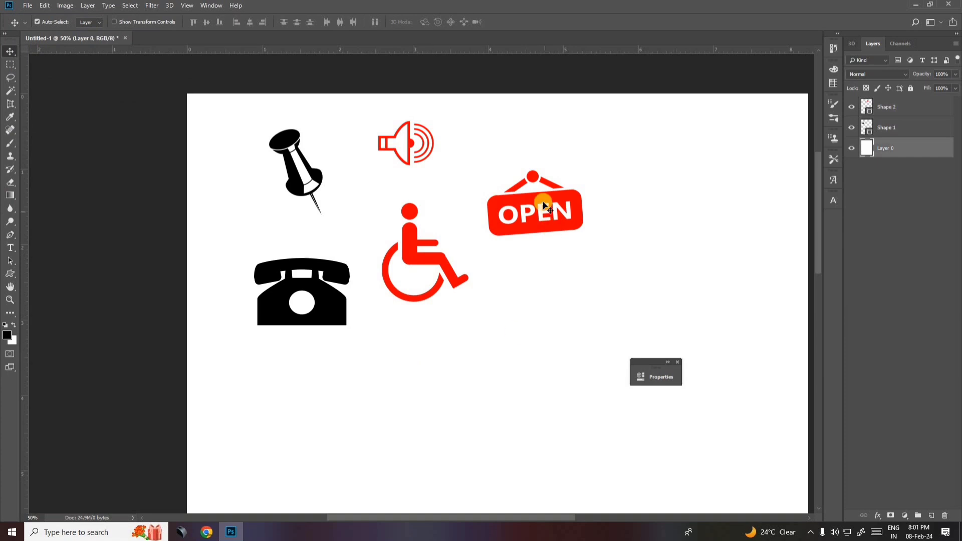
mouse_move(550, 201)
mouse_down()
mouse_move(509, 188)
mouse_move(540, 213)
mouse_up()
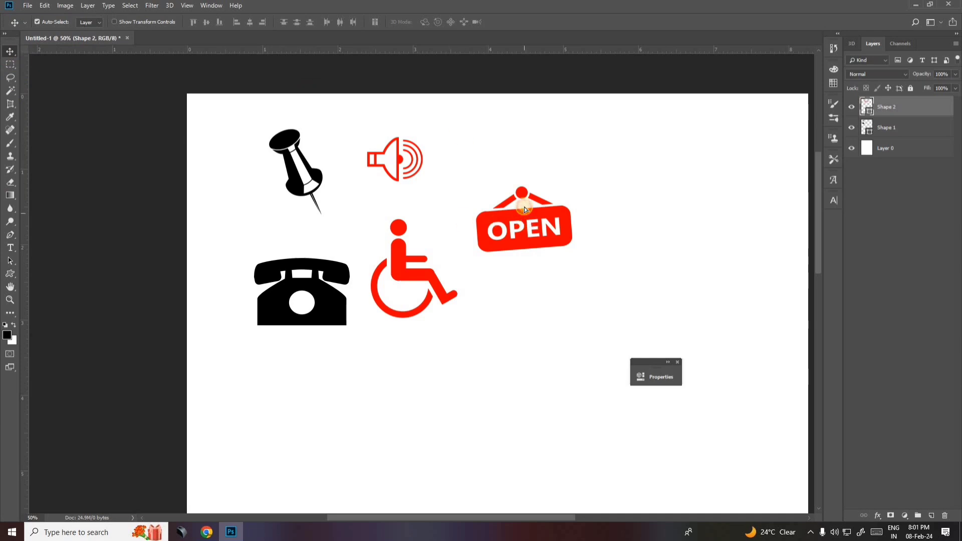
drag(524, 206, 524, 199)
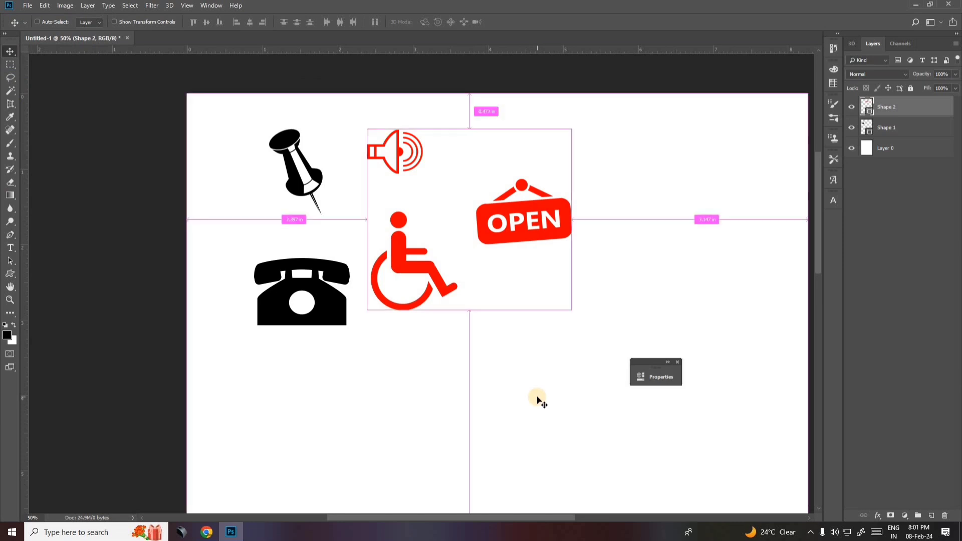
Step: Make a rectangular selection about 6.1 × 4.3 in below the custom shapes and add a new layer for it
key(ctrl+minus)
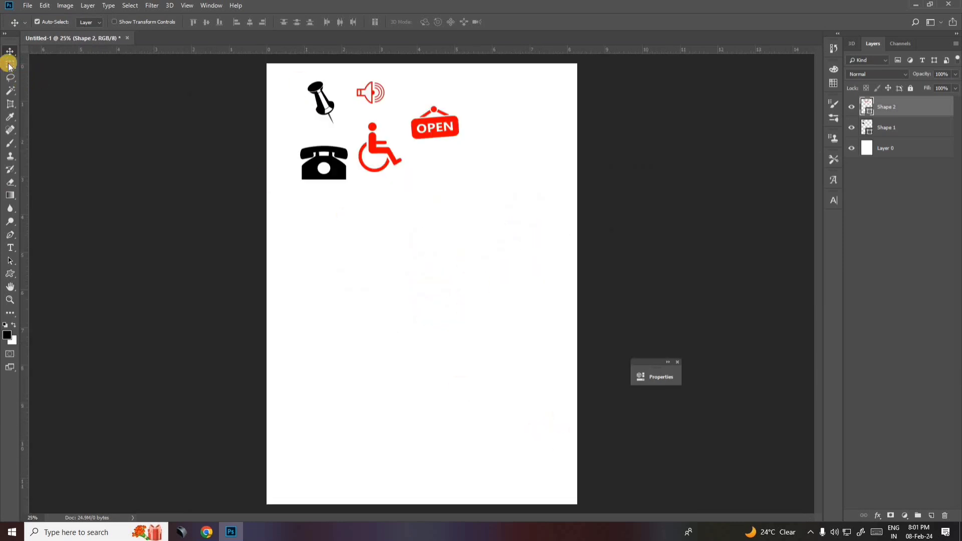
click(10, 64)
drag(300, 203, 532, 366)
click(930, 516)
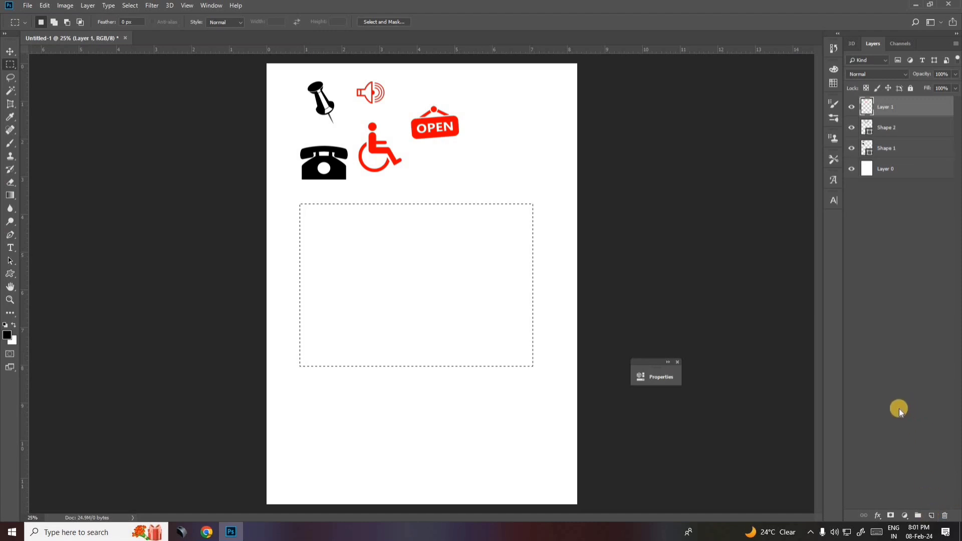
Step: Fill the rectangular selection with a dark red color on the new layer, then deselect it
key(shift+F5)
click(488, 143)
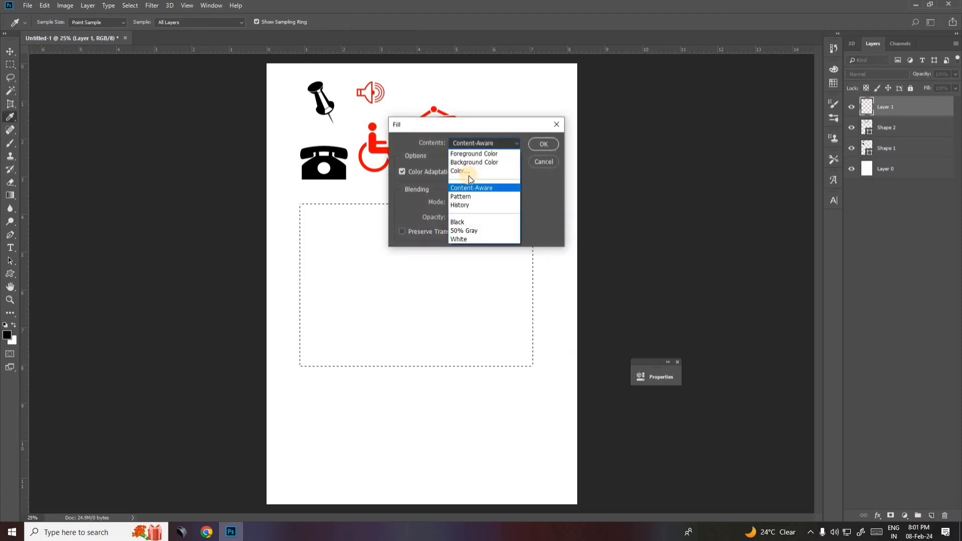
click(478, 171)
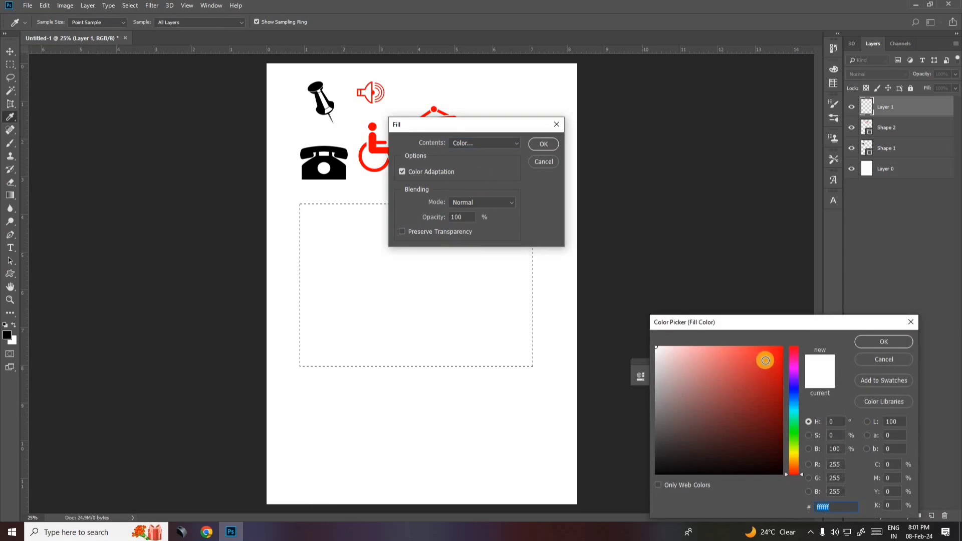
click(781, 373)
key(Return)
click(544, 144)
key(m)
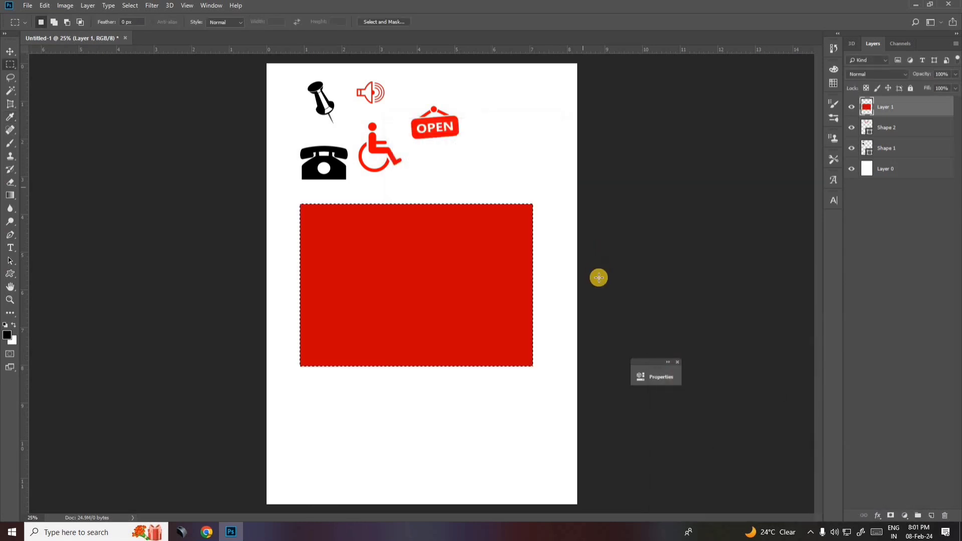
key(ctrl+d)
Step: Add a Gradient Overlay to the red rectangle's layer and load the gradients file from the "shape and graqadiant" folder on the Desktop
click(10, 52)
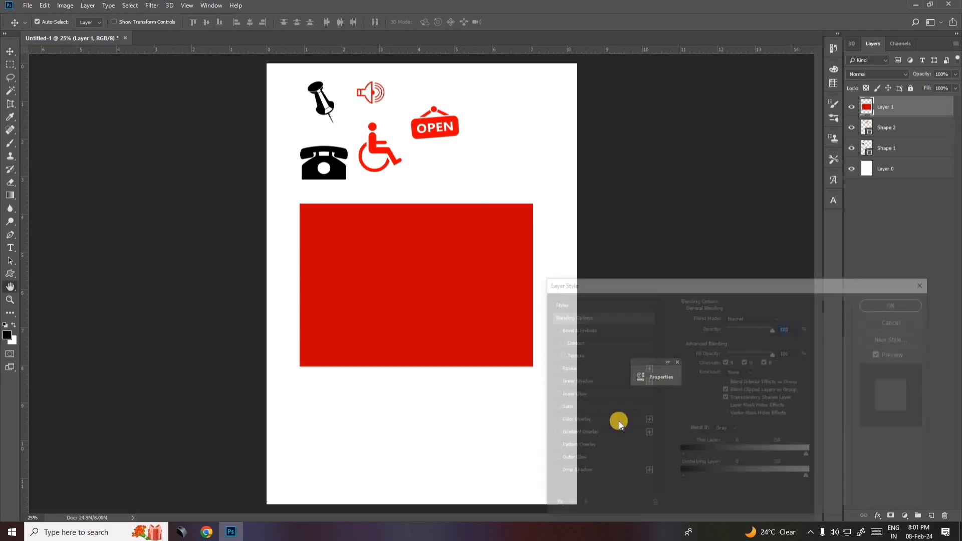
click(611, 433)
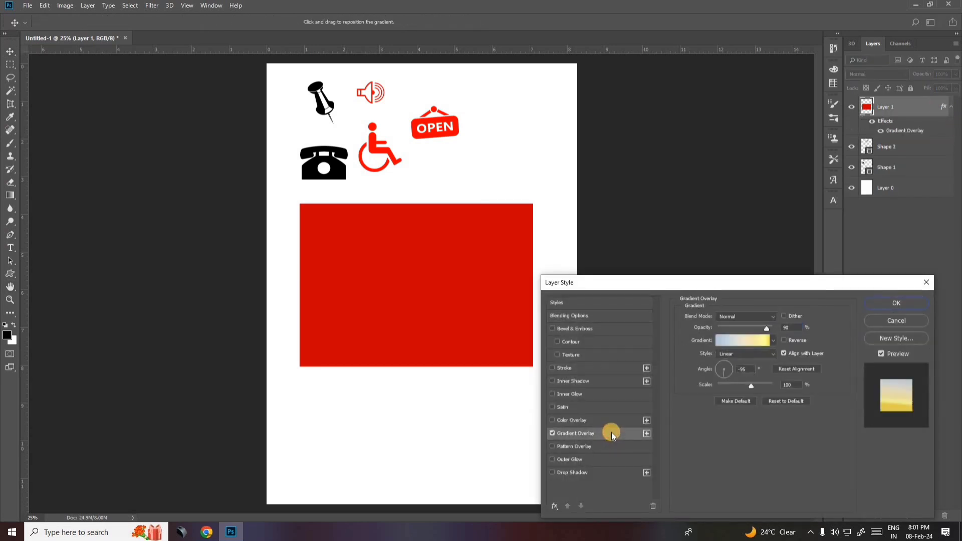
click(774, 341)
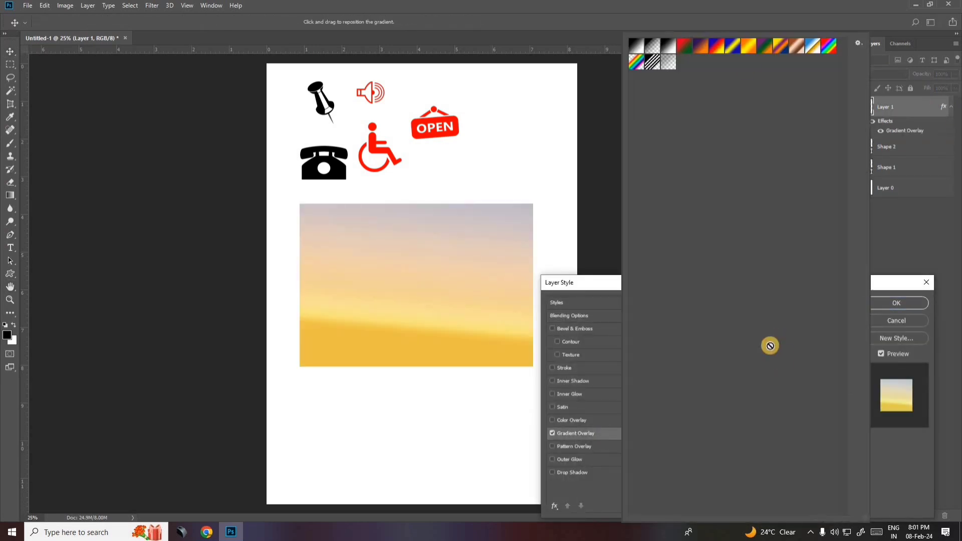
click(856, 43)
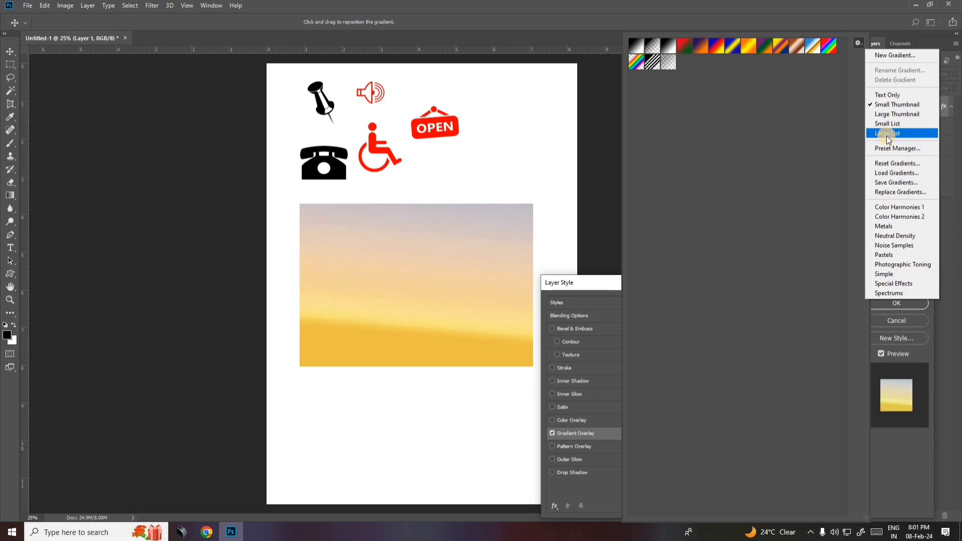
click(895, 173)
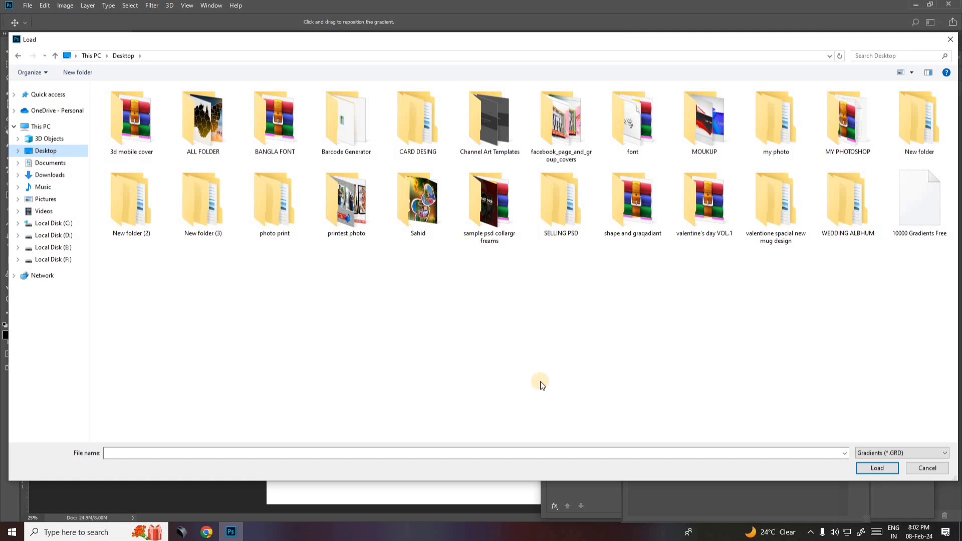
double_click(619, 212)
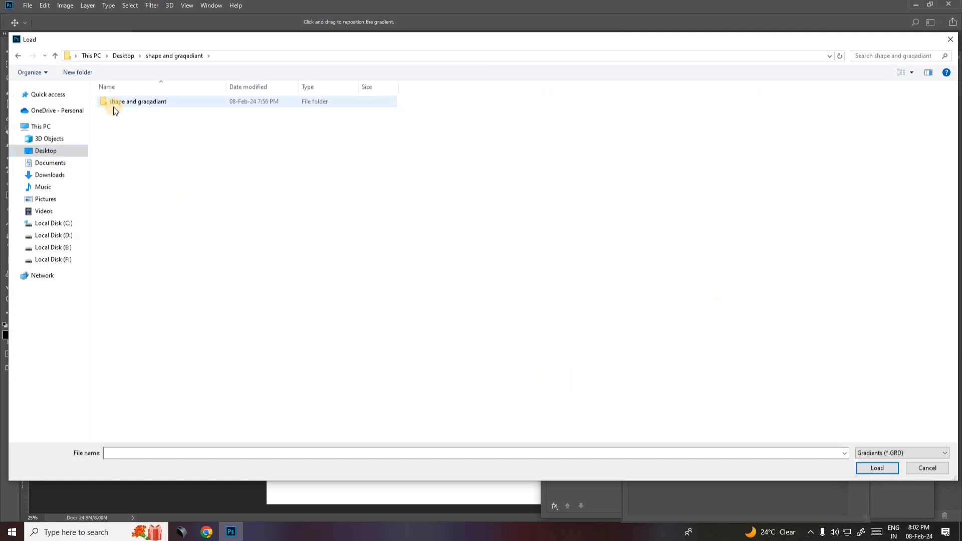
double_click(154, 101)
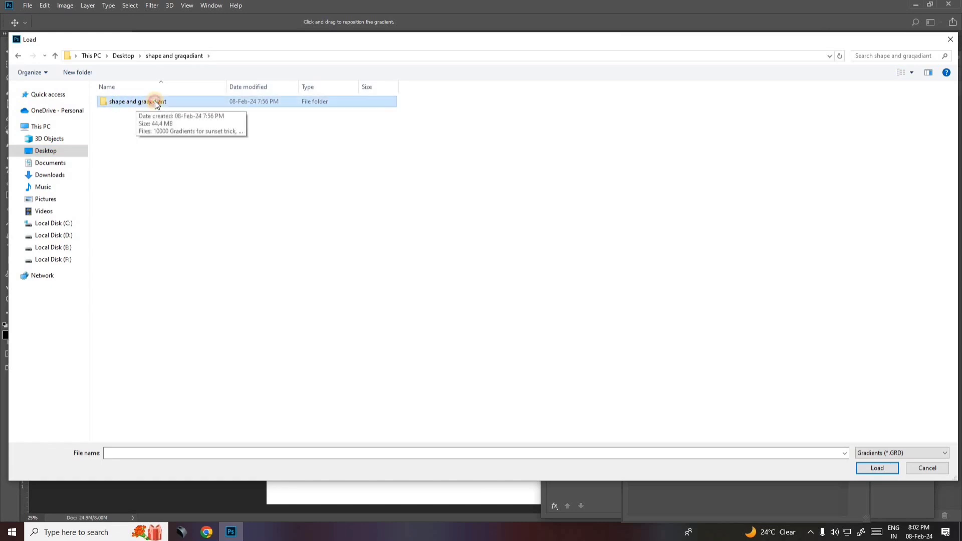
double_click(156, 102)
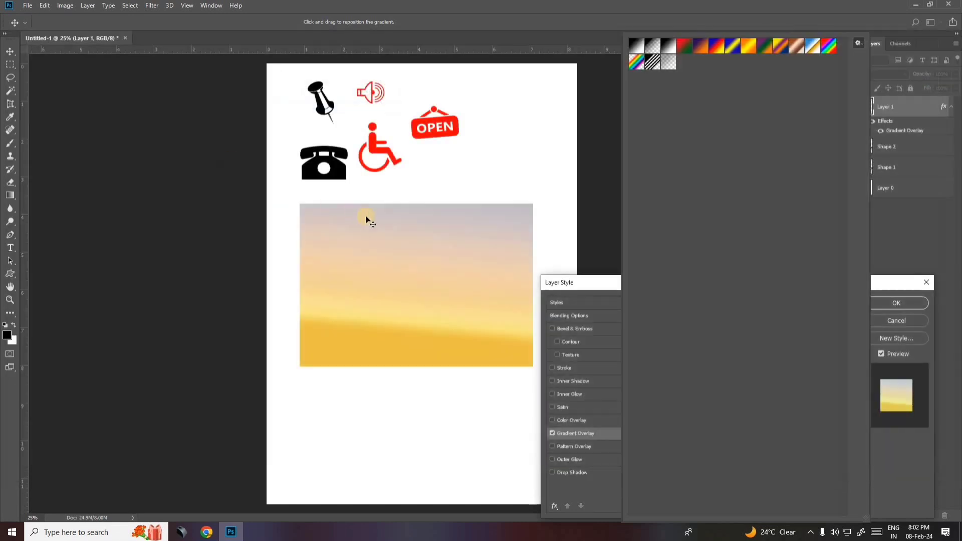
Step: Browse to the end of the loaded gradient set and try several multicolored and striped gradients on the rectangle
click(857, 43)
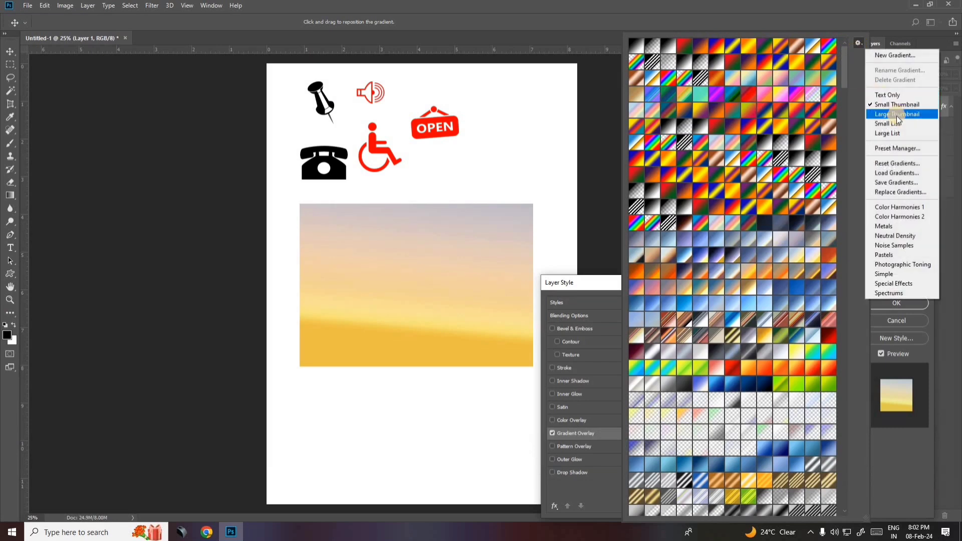
click(844, 85)
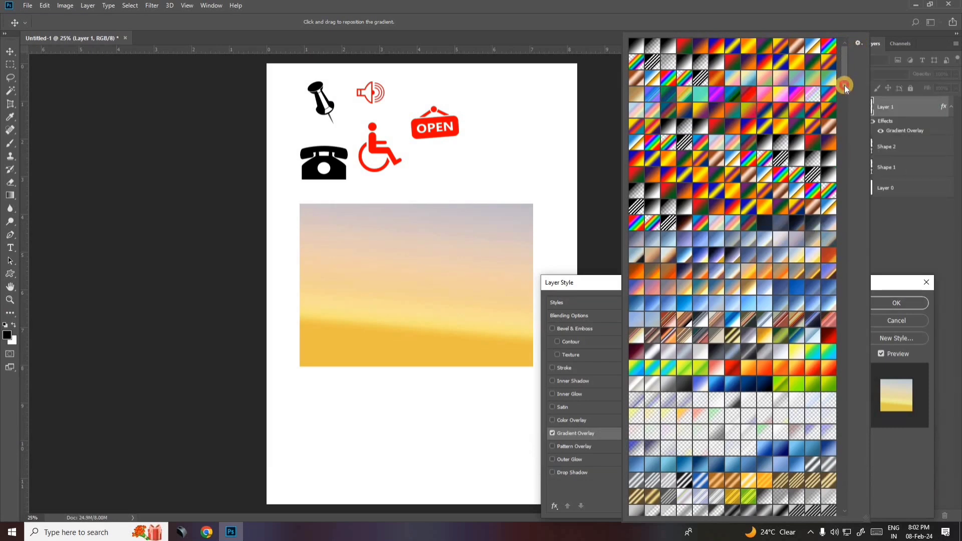
drag(840, 81, 846, 375)
drag(846, 392, 849, 493)
click(742, 380)
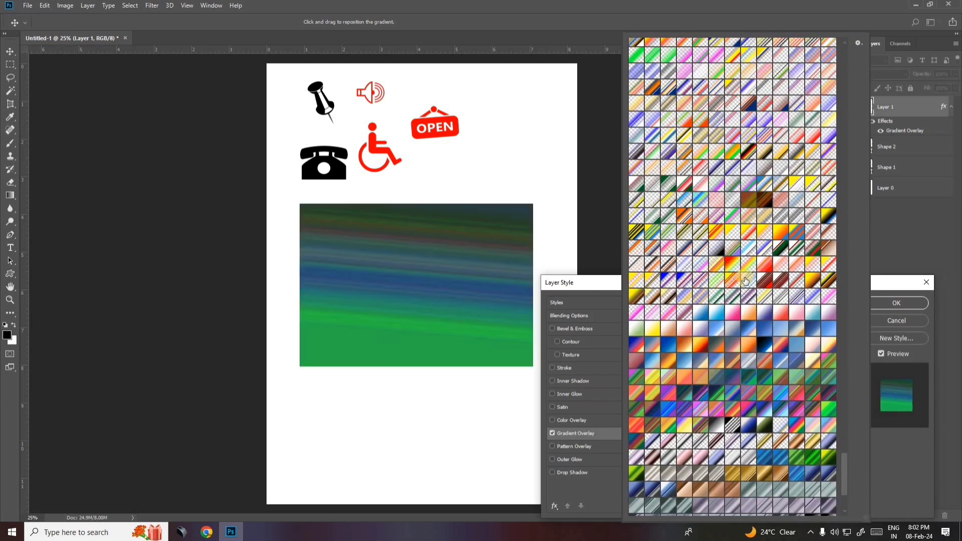
click(741, 247)
click(715, 217)
click(678, 182)
click(678, 139)
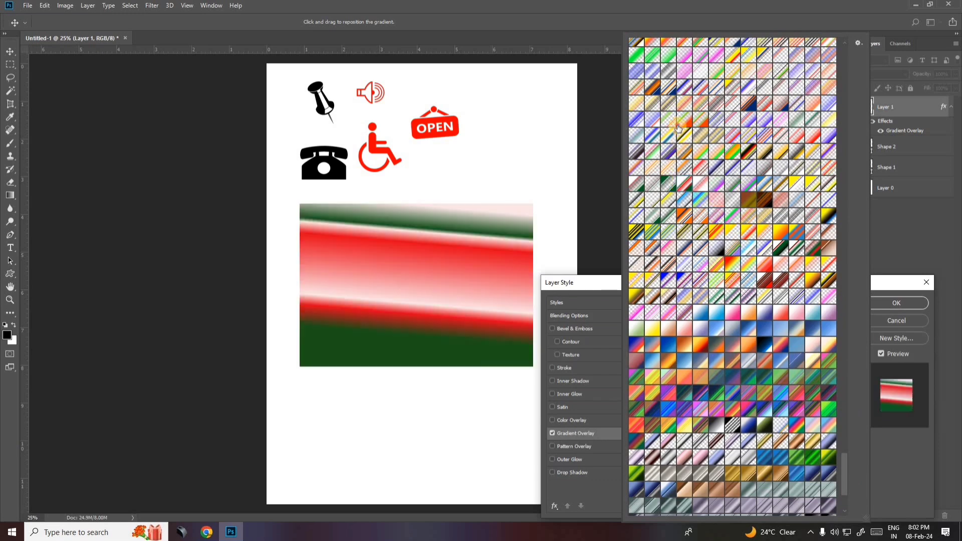
click(679, 123)
click(758, 116)
Step: Try red, orange and yellow-green gradients from the middle of the loaded set on the rectangle
drag(846, 476, 846, 289)
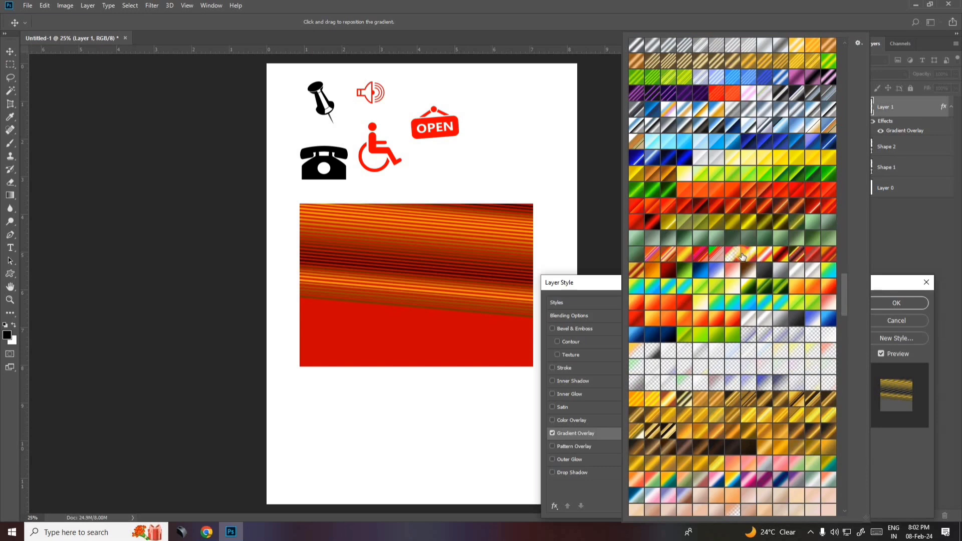
click(742, 256)
click(764, 252)
click(774, 251)
click(695, 185)
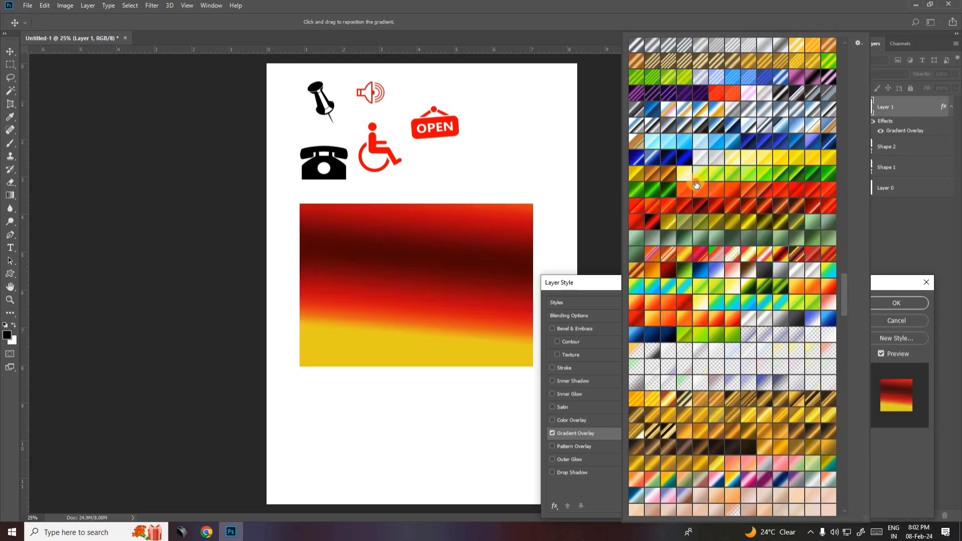
click(700, 170)
click(714, 172)
Step: Apply the pale-to-golden-yellow gradient L3 to the overlay and set its angle to -29°
click(726, 155)
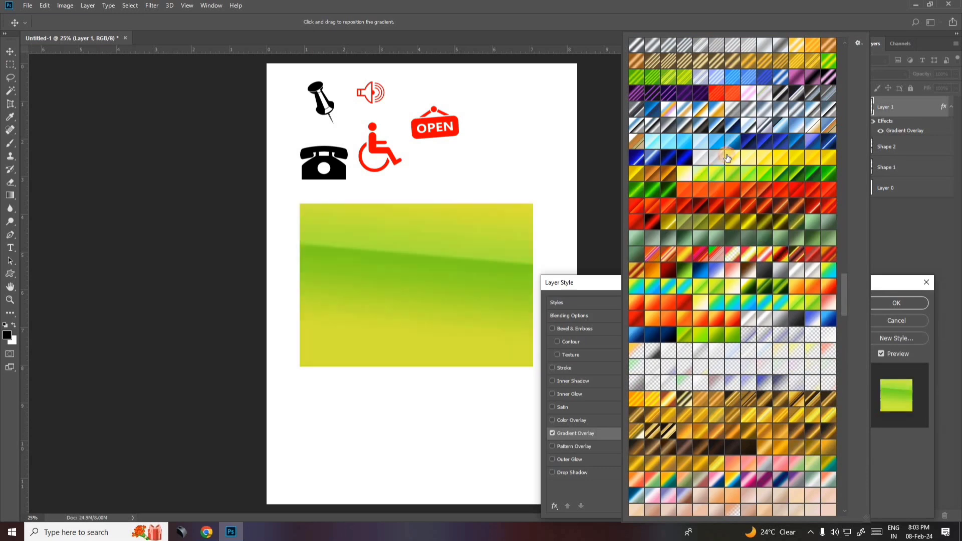
click(578, 148)
drag(730, 375, 734, 374)
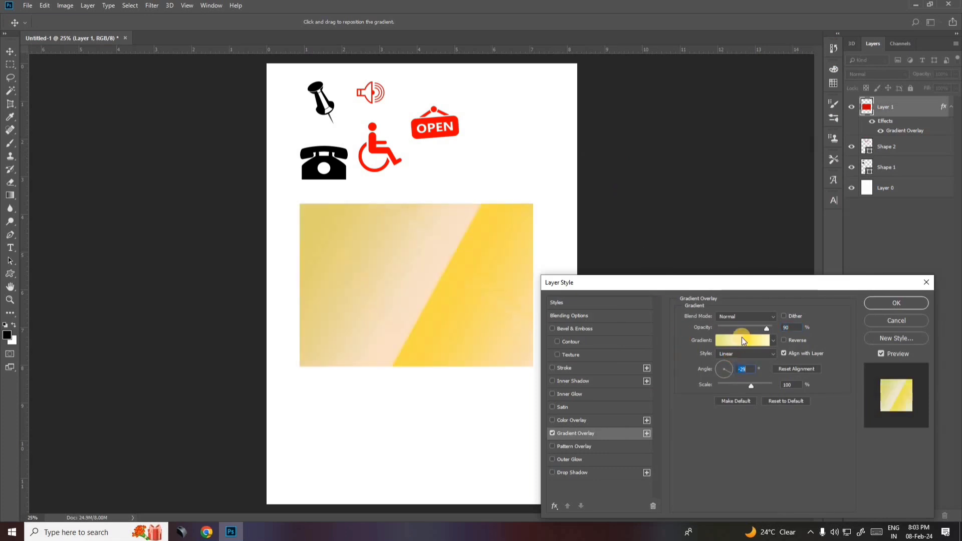
click(740, 344)
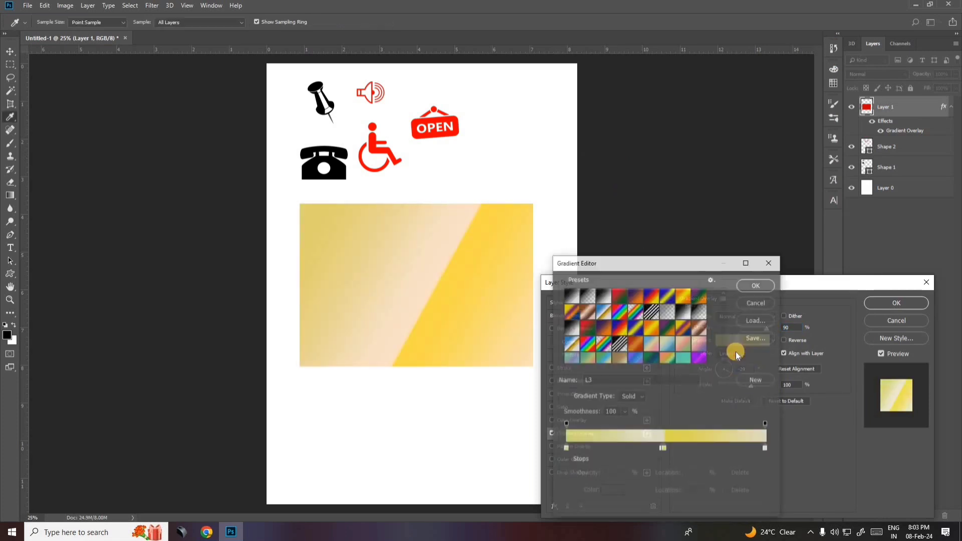
click(753, 296)
Step: Set the gradient style to Diamond, reposition the diamond near the rectangle's center, and apply the layer style
click(748, 357)
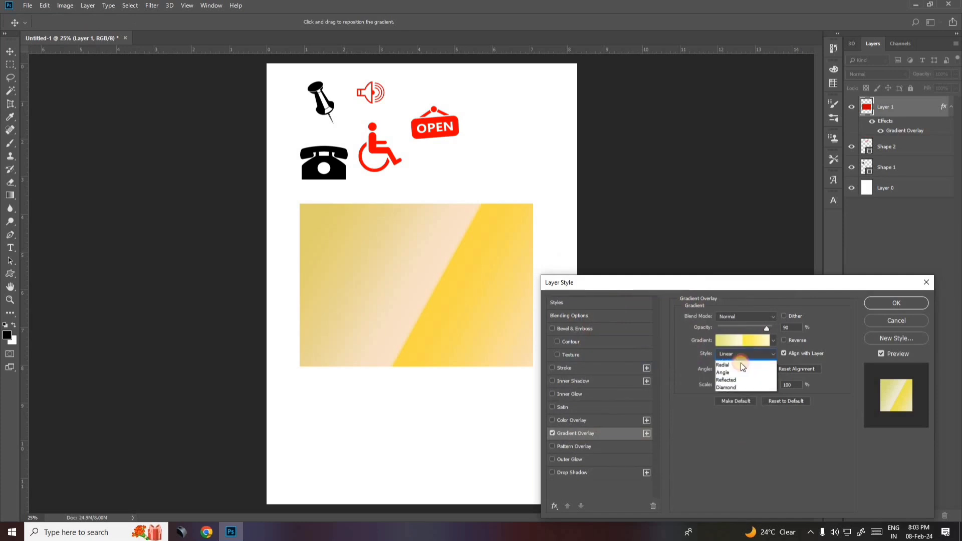
click(727, 393)
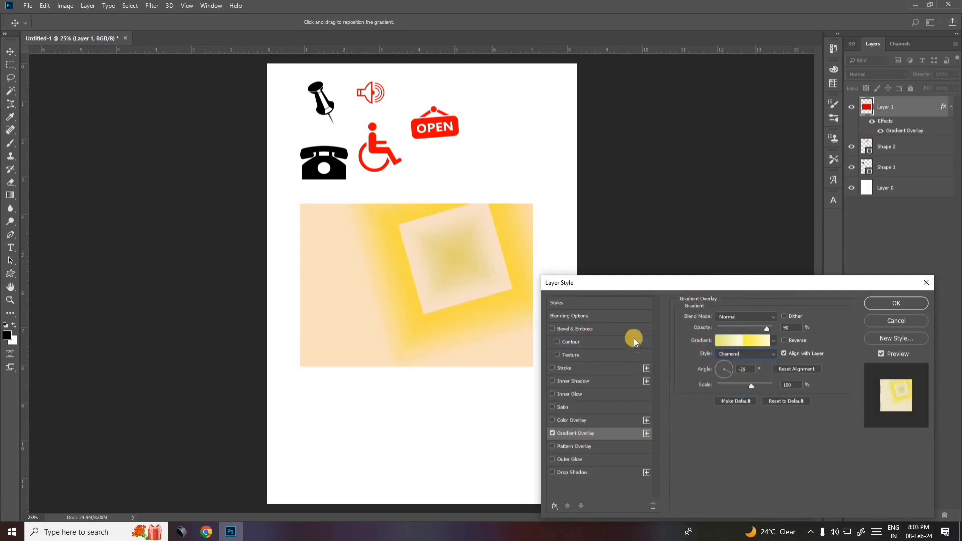
drag(421, 301, 378, 319)
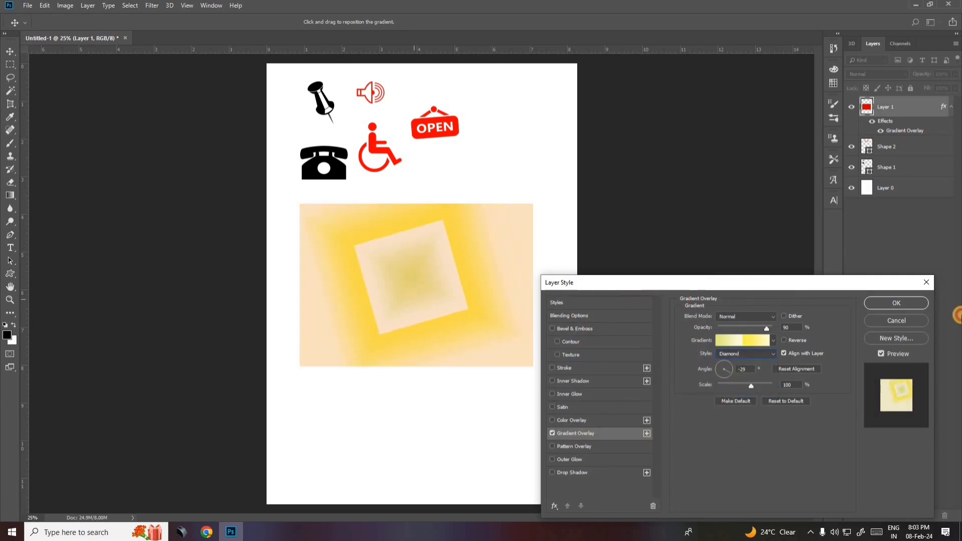
click(906, 304)
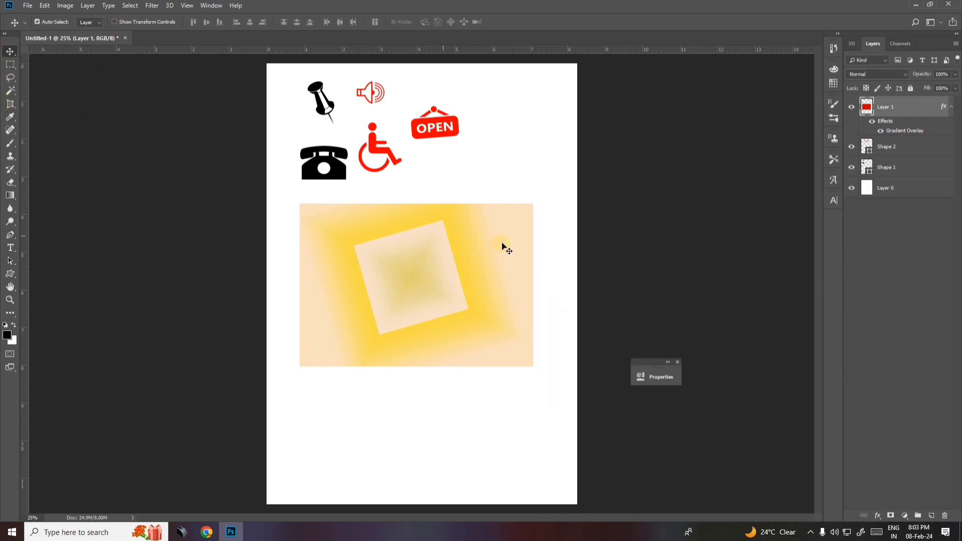
Step: Move the gradient-filled rectangle slightly down and right, and select the white background layer
drag(502, 272, 506, 298)
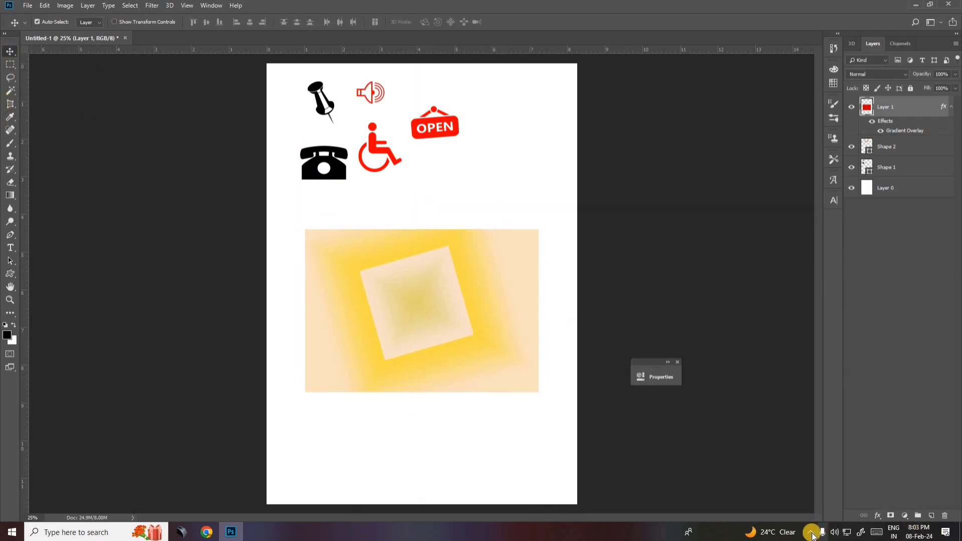
click(486, 173)
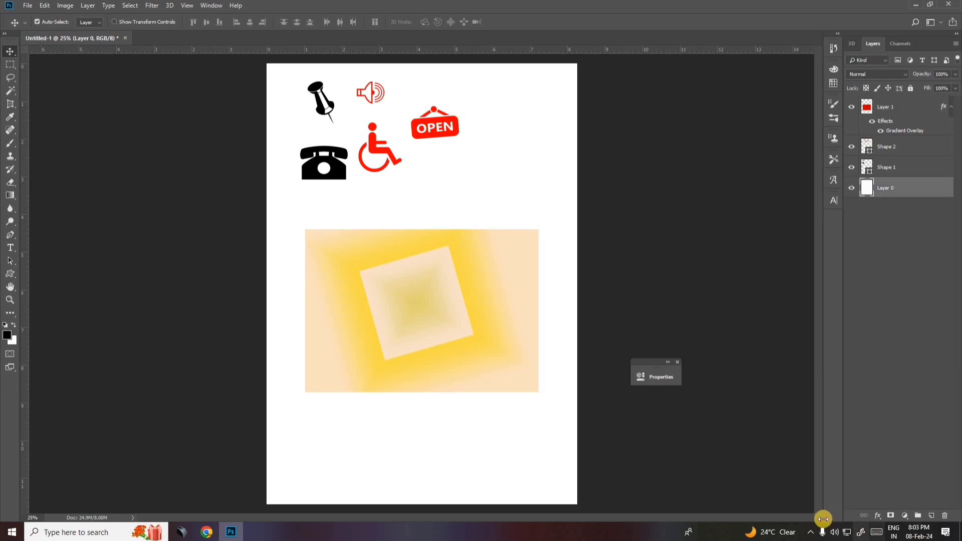
click(810, 532)
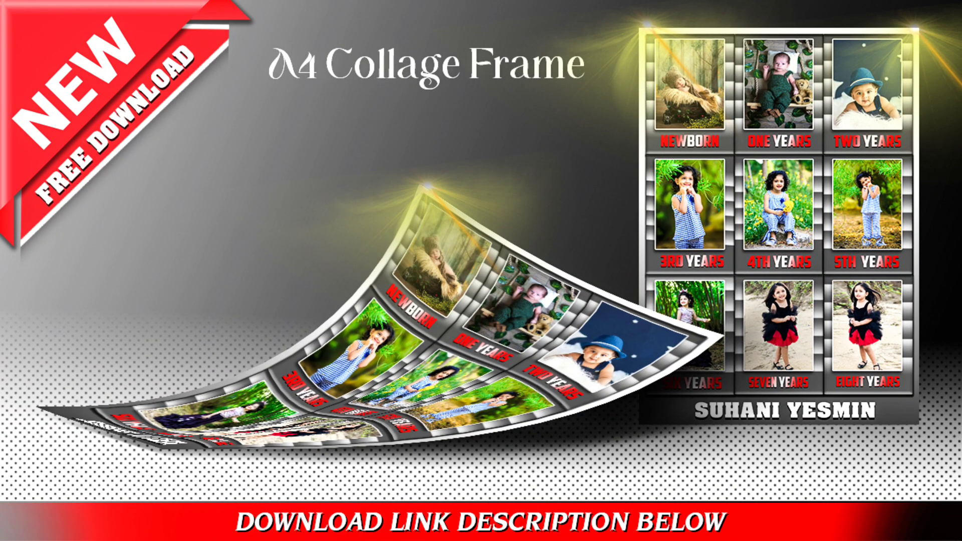